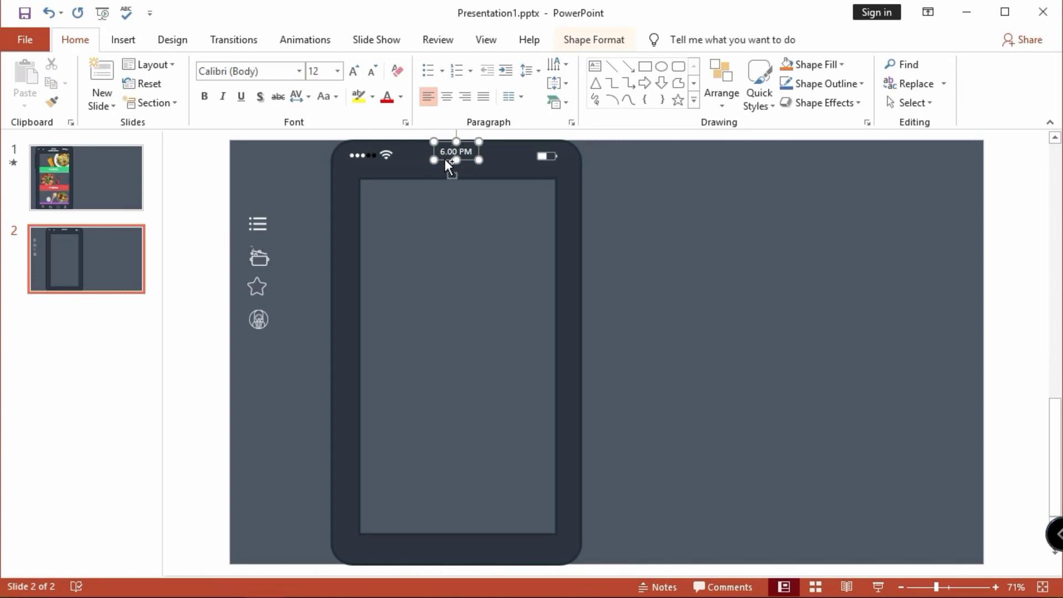
Duplicate the 6.00 PM text directly below itself and change the copy's text to TODAY MENU
left_click_drag(445, 159, 471, 171)
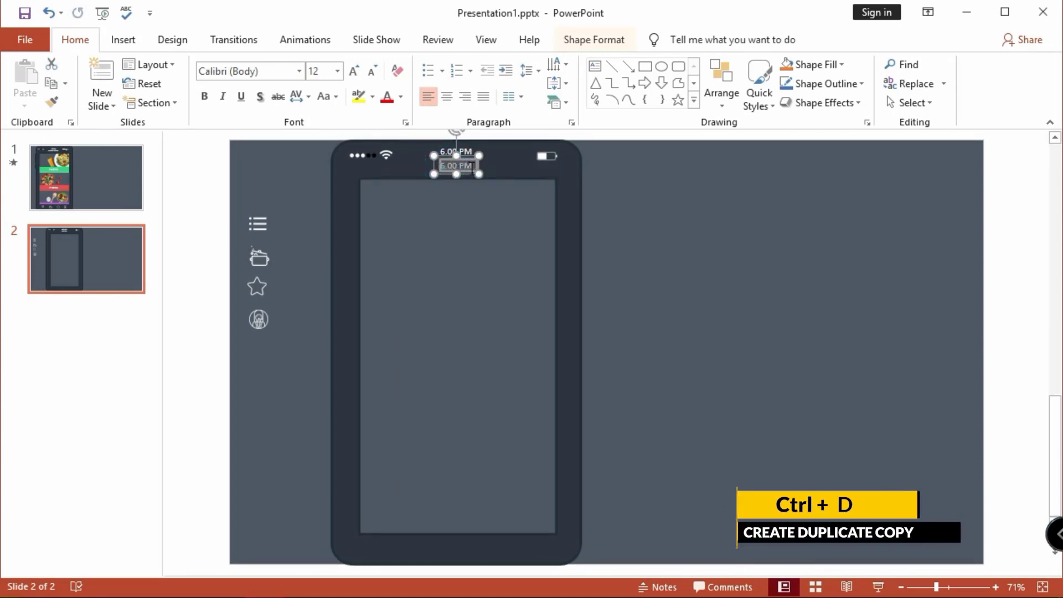
key("BackSpace")
type("TODAY MENU")
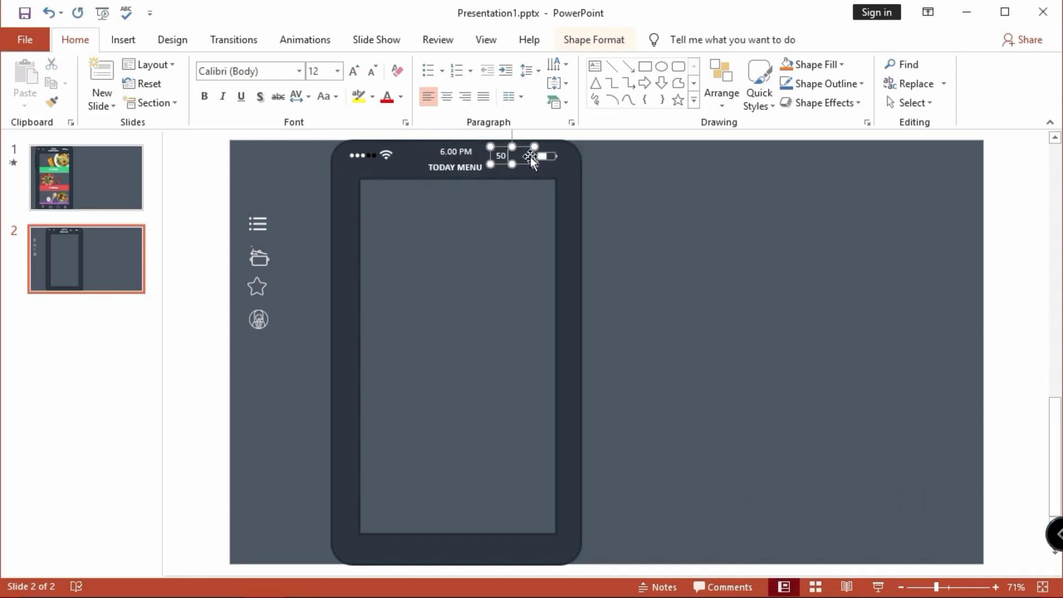
Complete the battery label as "50 %" in Tw Cen MT and position it just beside the battery icon
type("%")
key("ctrl+a")
left_click(269, 72)
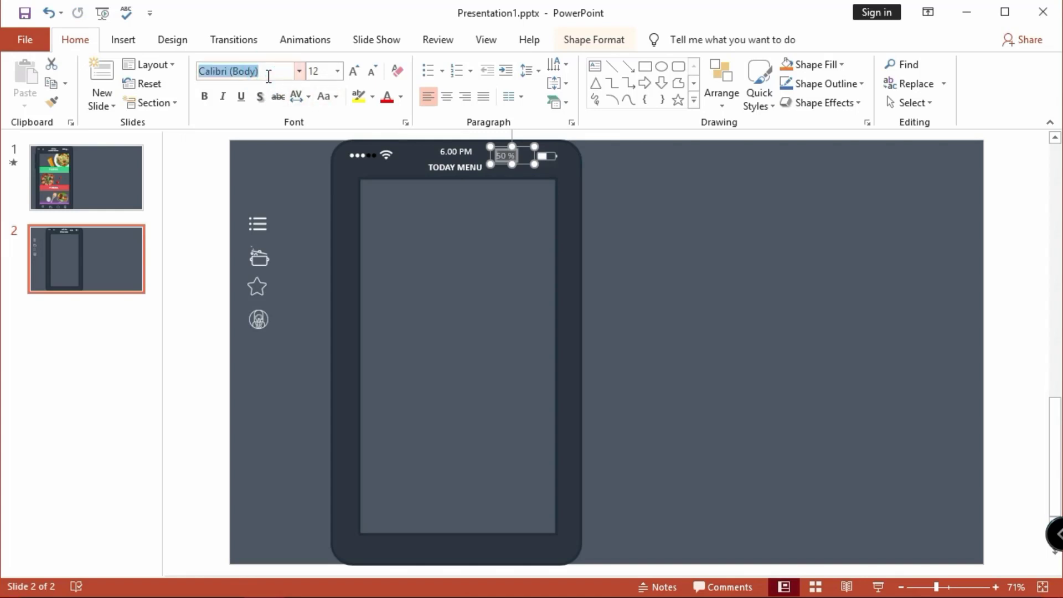
type("Tw Cen MT")
key("Return")
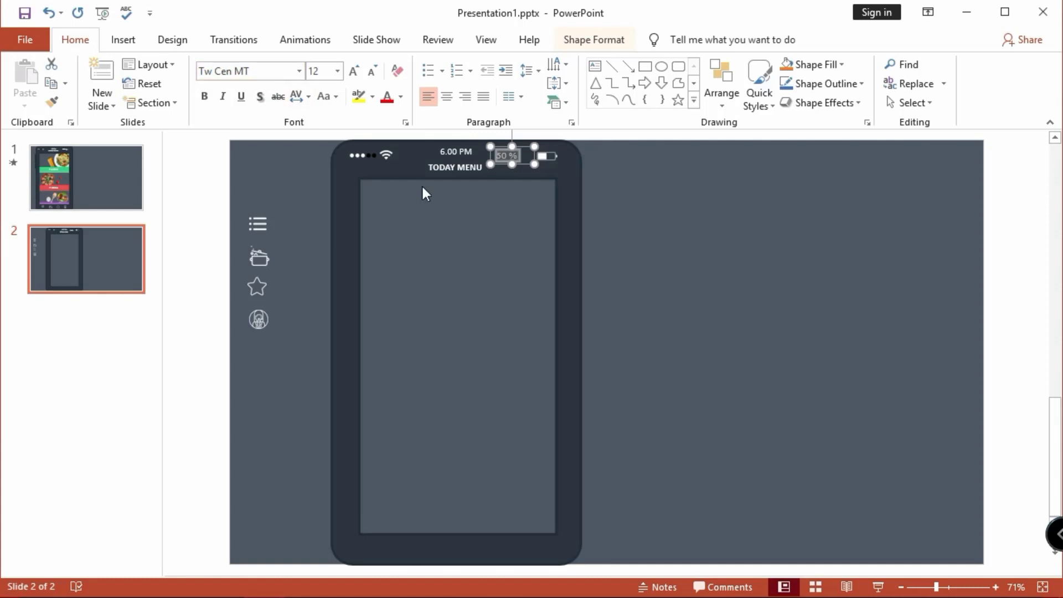
left_click_drag(520, 148, 531, 146)
left_click(666, 185)
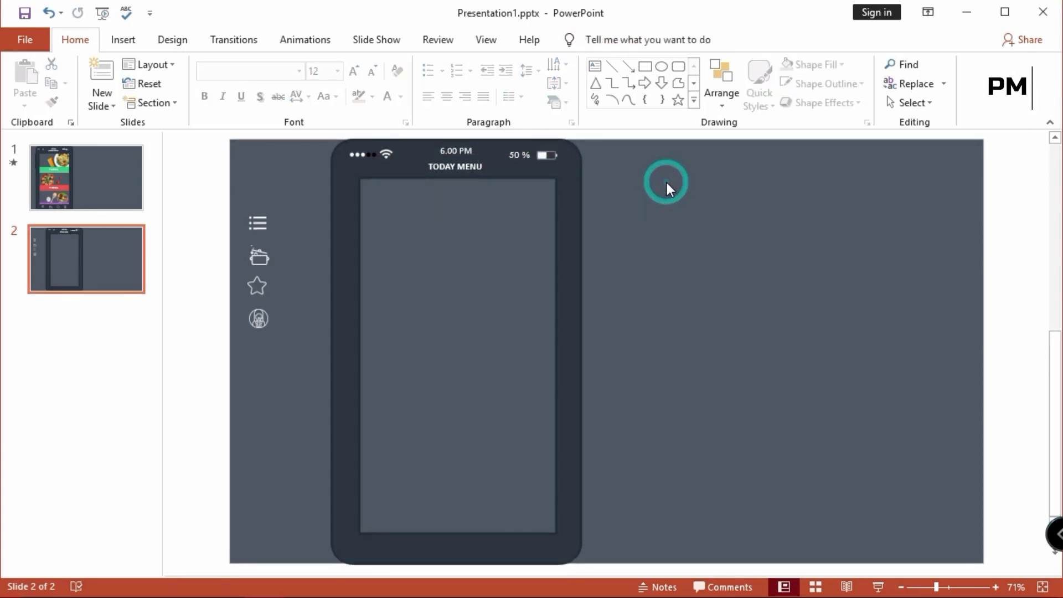
Move the list, food, star and profile icons into an evenly spaced row along the phone's bottom bezel
left_click(259, 224)
left_click_drag(259, 225, 386, 547)
left_click_drag(260, 267, 428, 549)
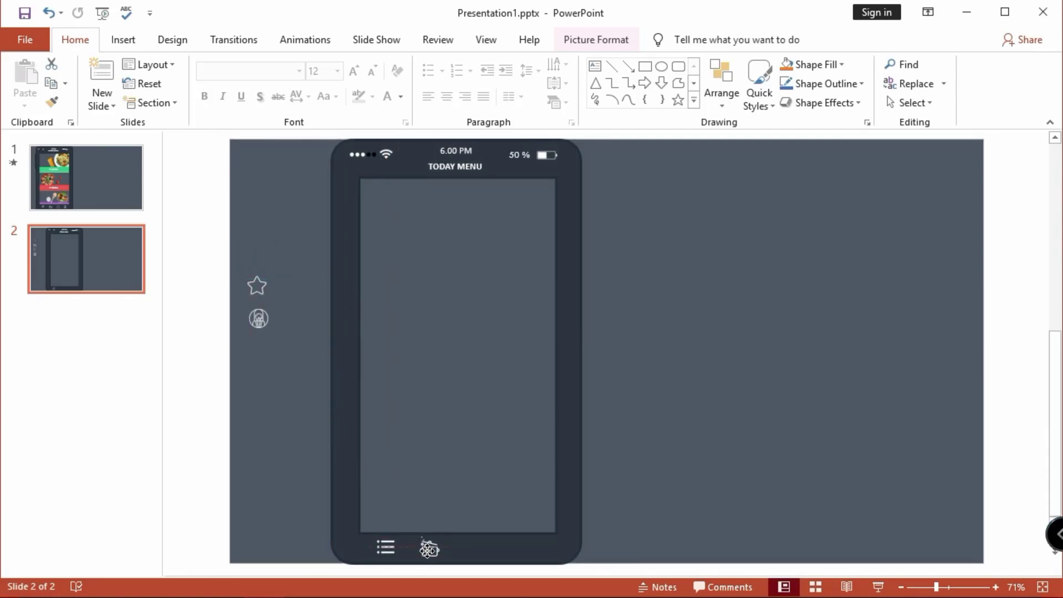
left_click_drag(434, 548, 433, 548)
left_click_drag(258, 287, 482, 549)
left_click_drag(258, 316, 528, 548)
left_click(623, 424)
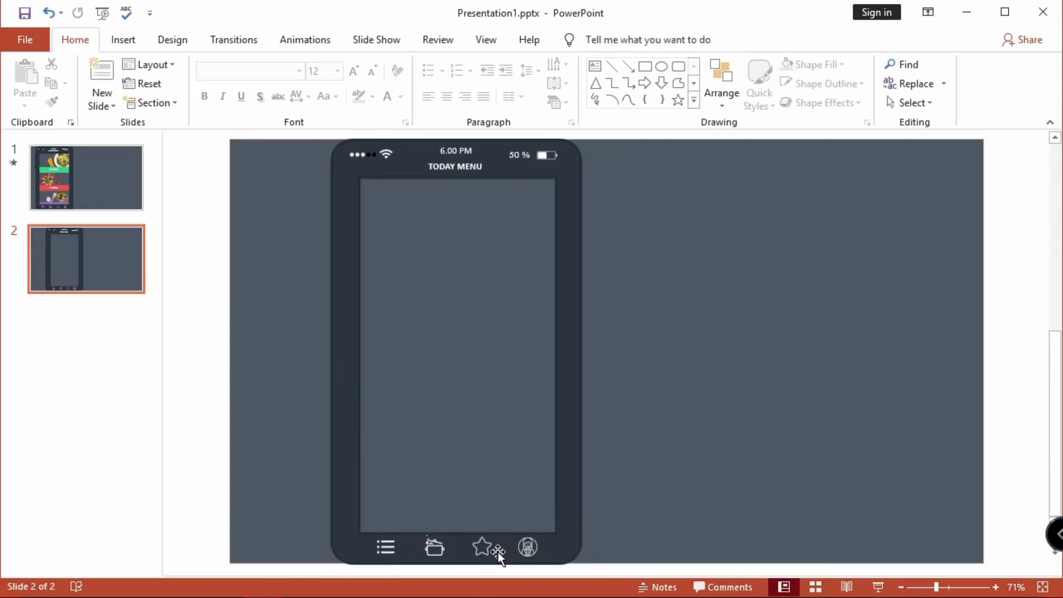
left_click(483, 546)
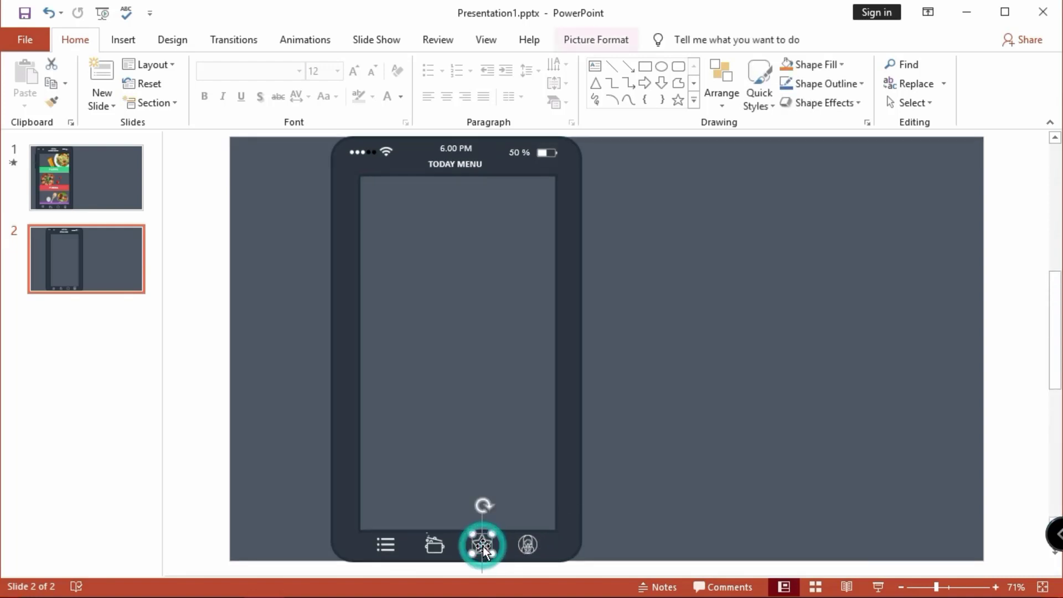
left_click(527, 545)
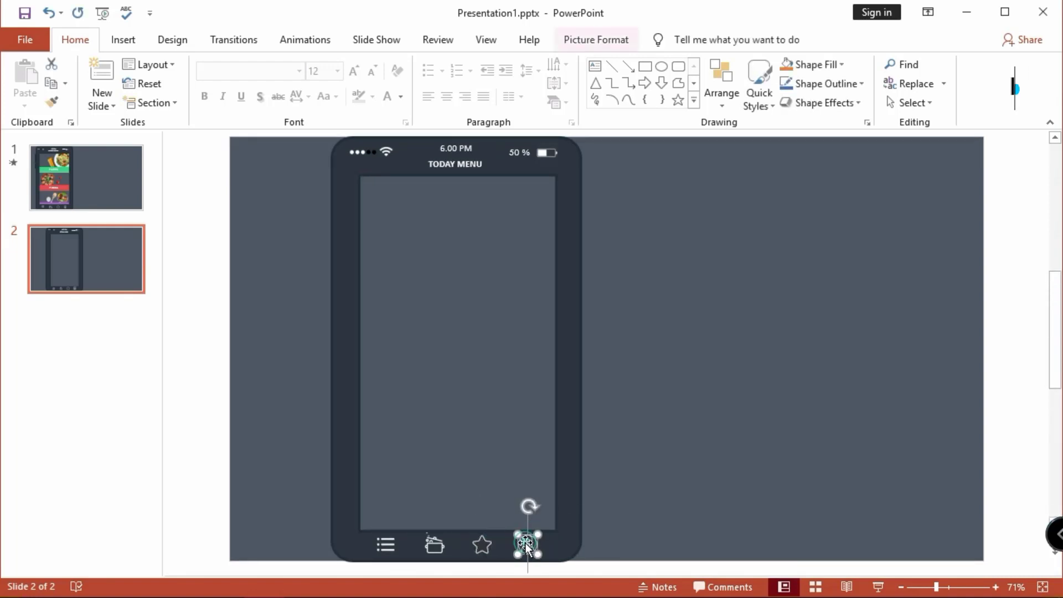
left_click(644, 433)
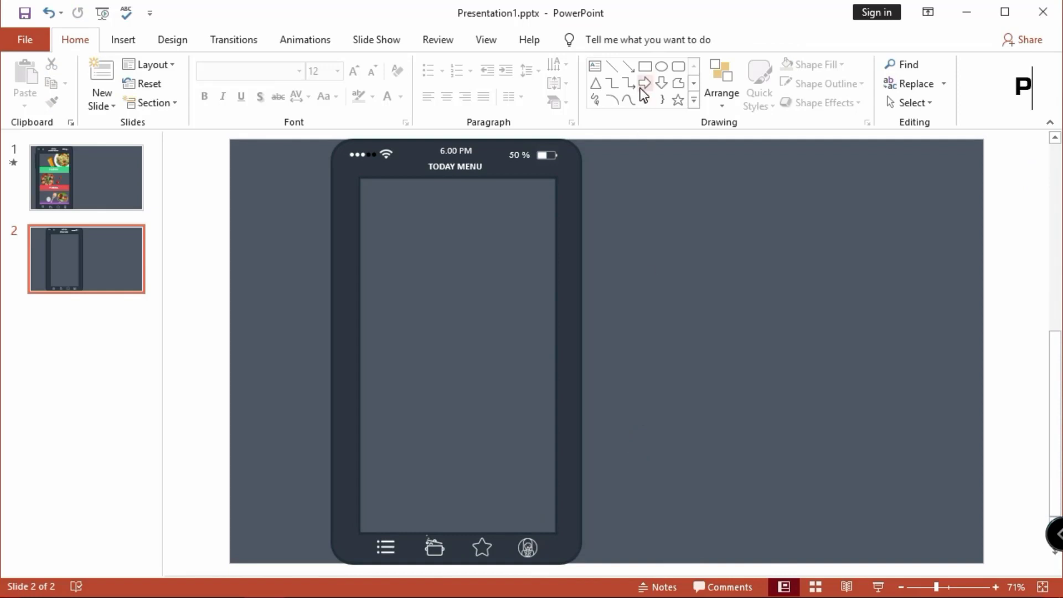
Draw a horizontal rectangle spanning the full width of the phone screen in its upper part
left_click(643, 67)
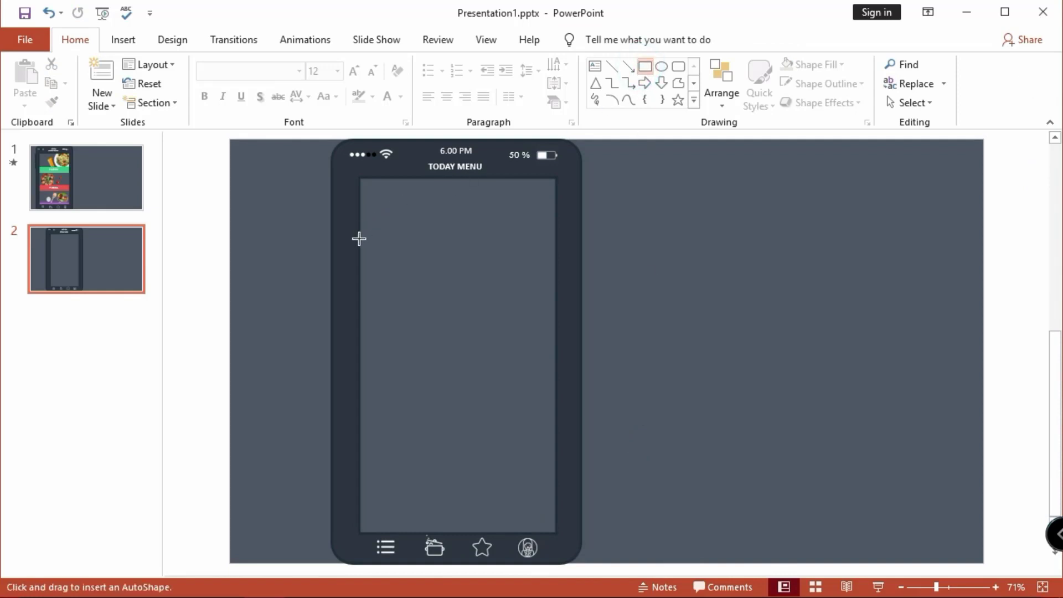
left_click_drag(363, 244, 509, 266)
left_click(516, 266)
scroll(514, 269, "up", 3)
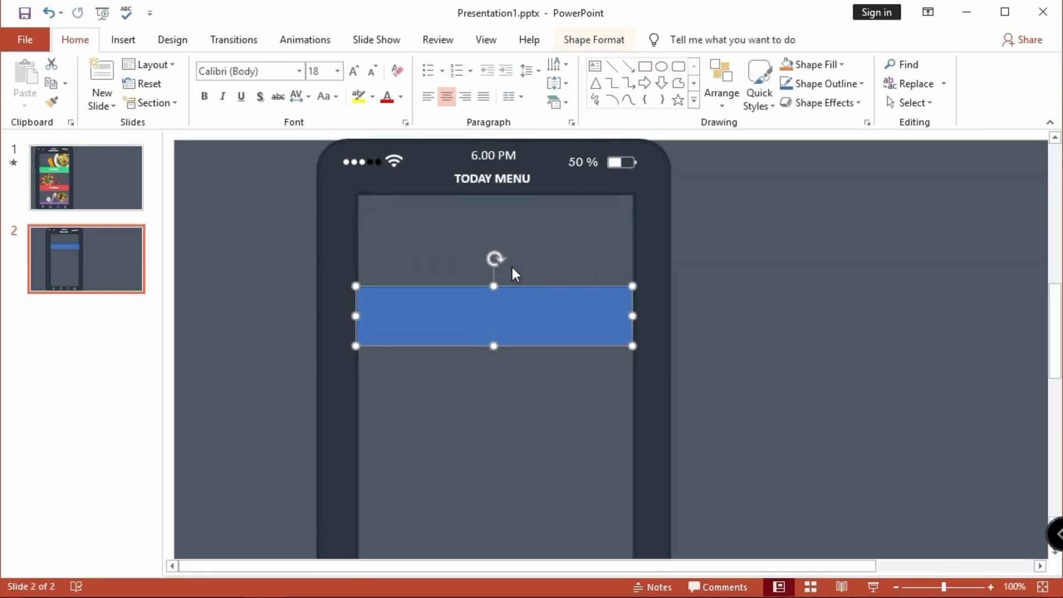
left_click_drag(631, 316, 632, 315)
Remove the rectangle's outline and fill it with the recent green color
scroll(678, 348, "up", 2)
right_click(678, 346)
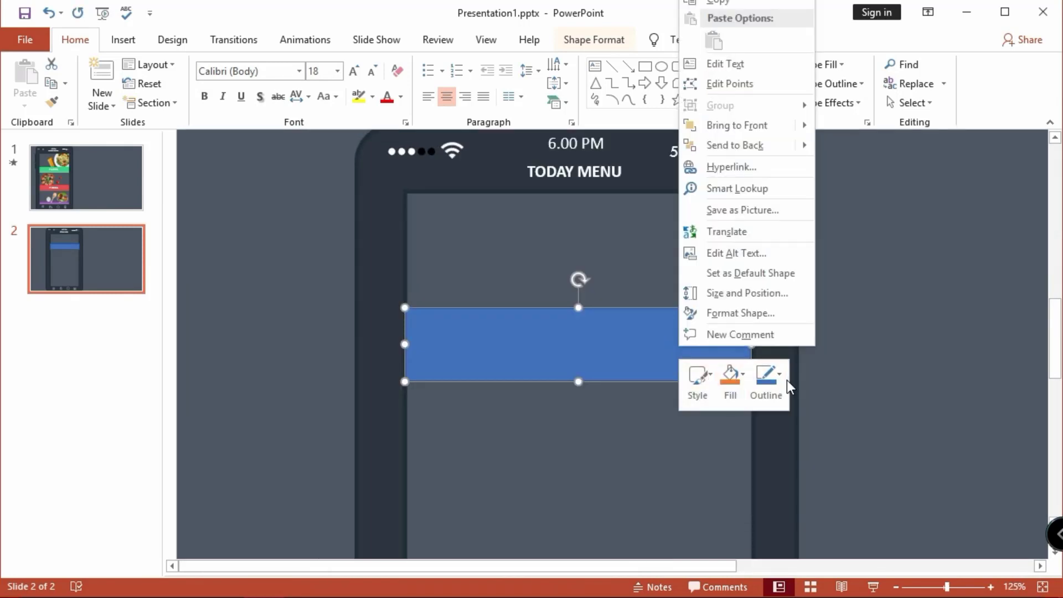
left_click(766, 382)
left_click(752, 270)
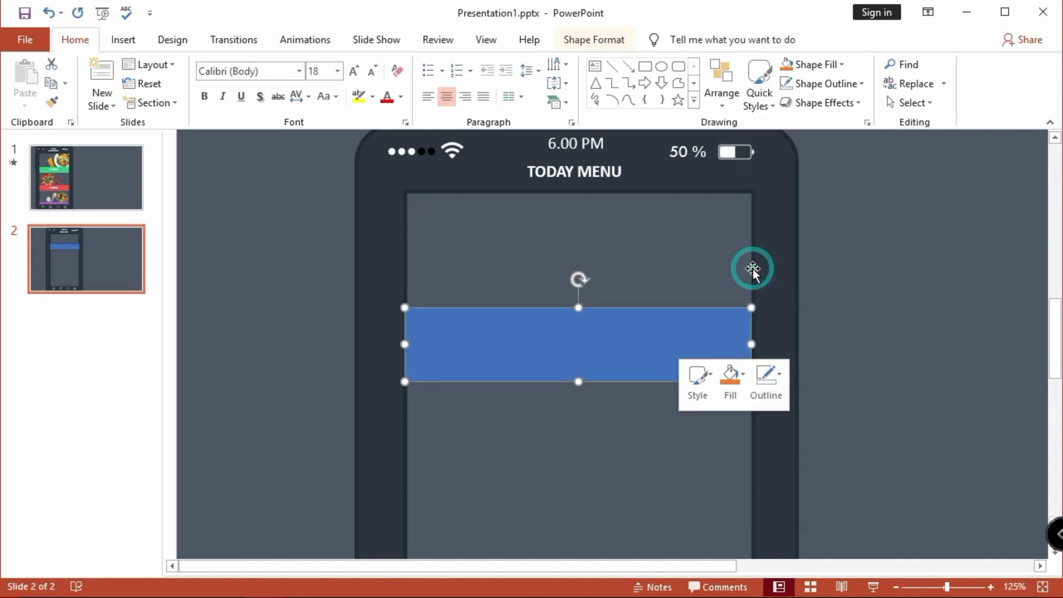
left_click(728, 378)
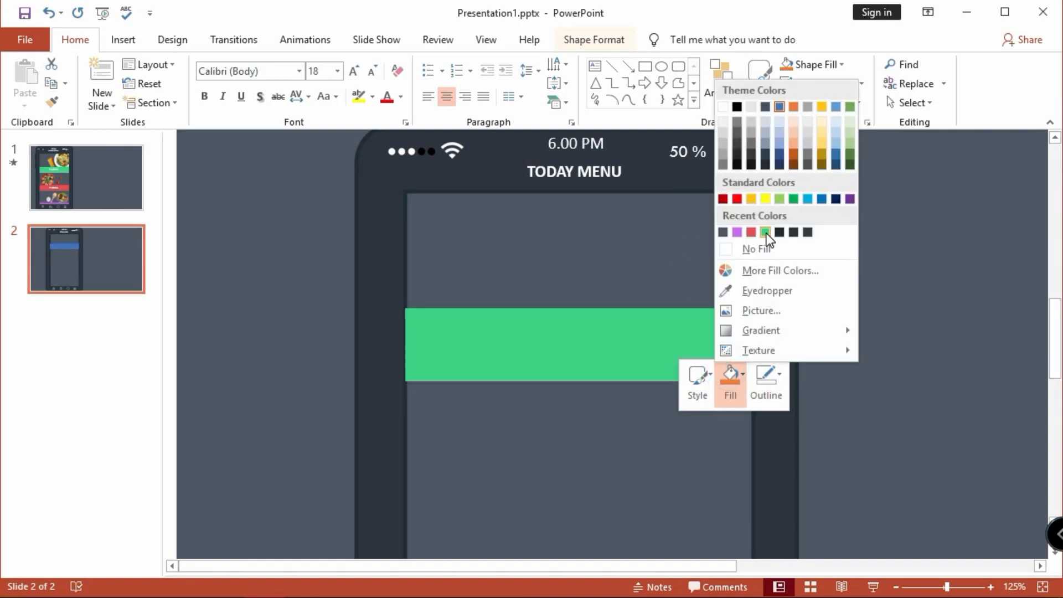
left_click(766, 232)
left_click(865, 310)
Place two copies of the green bar below it, one mid-screen and one at the bottom edge of the phone screen
scroll(692, 330, "down", 5)
left_click_drag(489, 277, 484, 516)
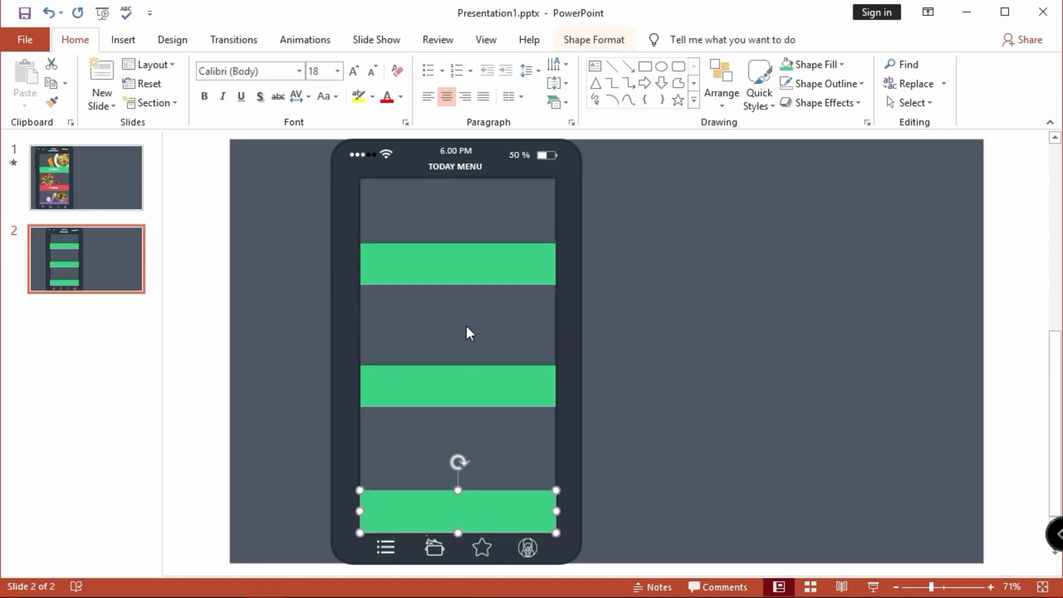
Fill the middle bar with the recent red color and the bottom bar with the recent purple
left_click(457, 379)
right_click(457, 378)
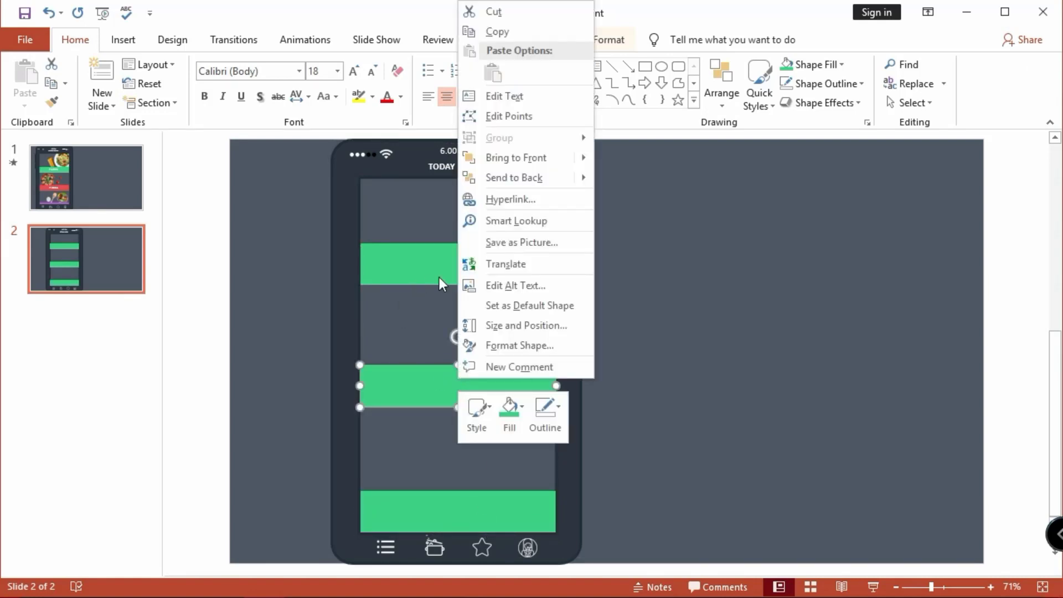
left_click(509, 409)
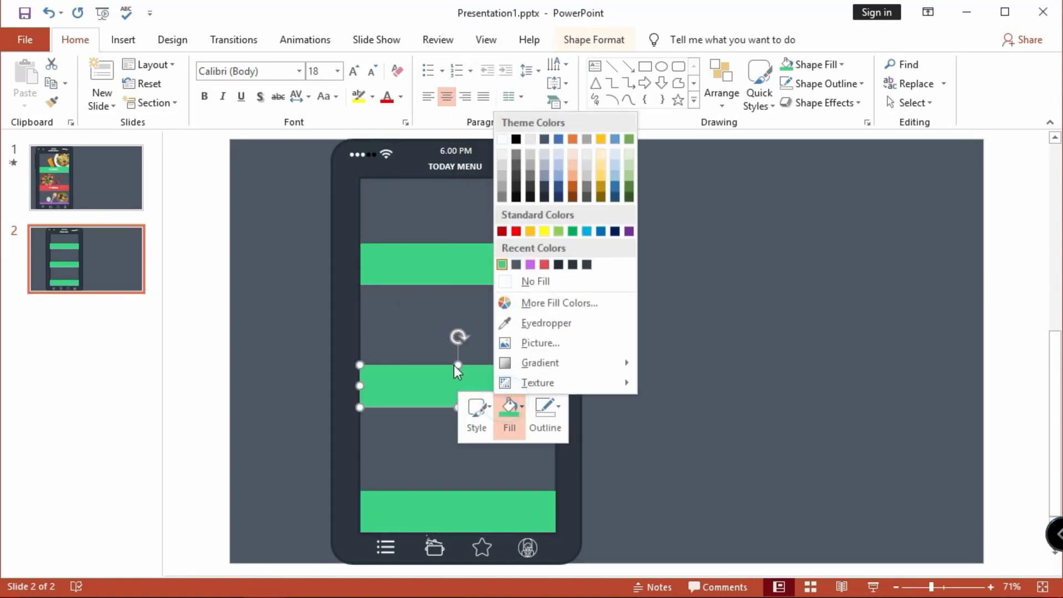
left_click(544, 264)
left_click(491, 504)
right_click(489, 504)
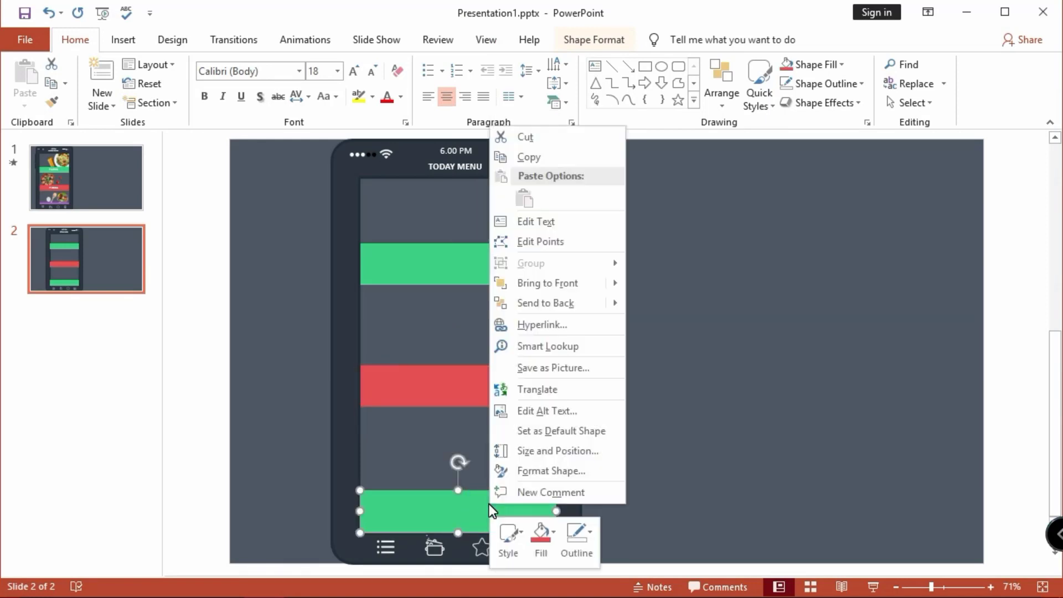
left_click(541, 537)
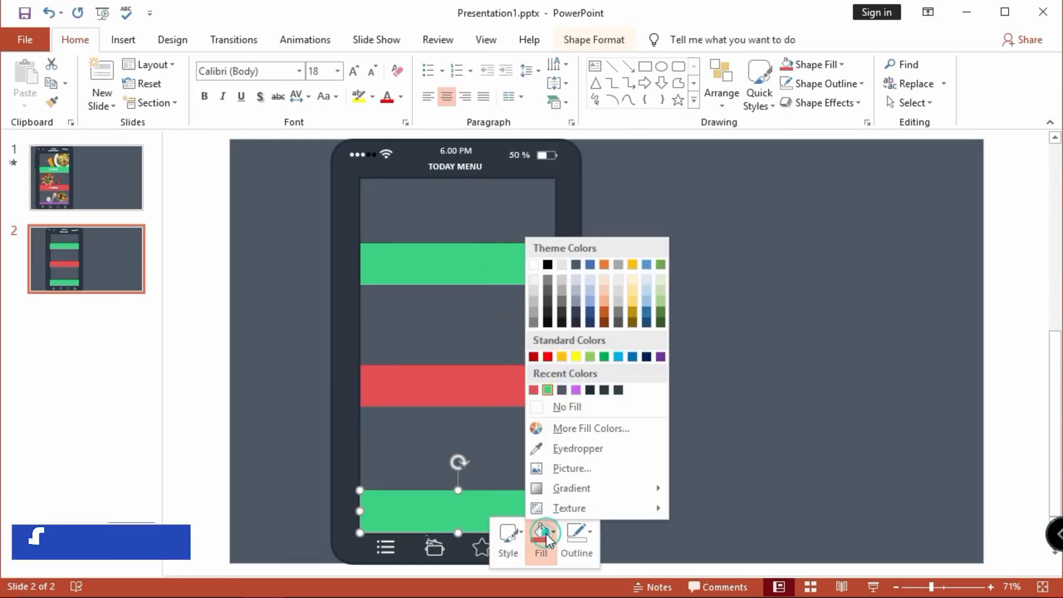
left_click(575, 390)
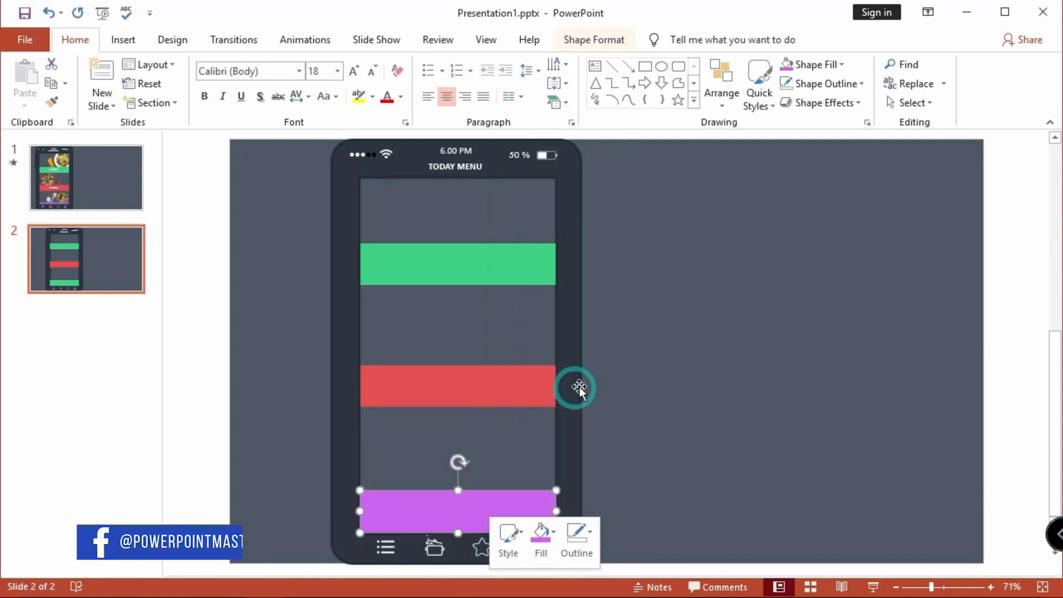
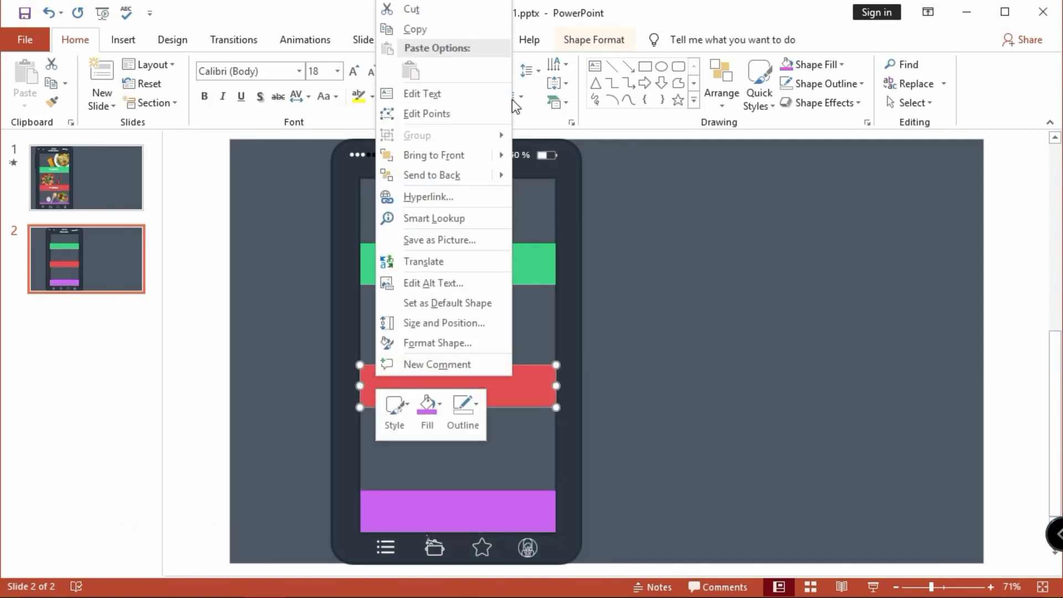
Add the text PIZZA to the red bar and set its font to Tw Cen MT
left_click(487, 93)
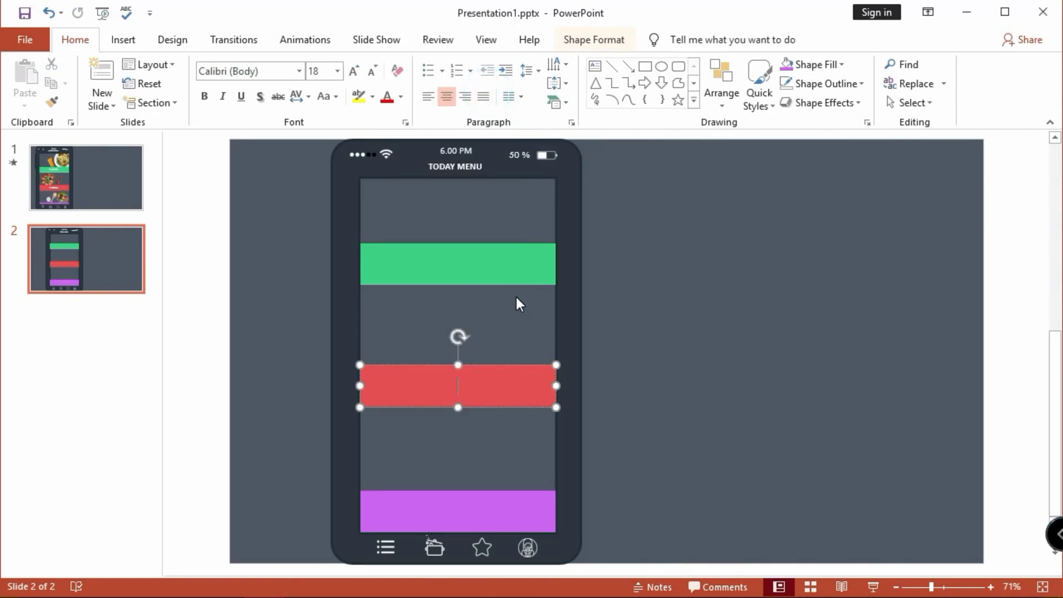
type("PIZZA")
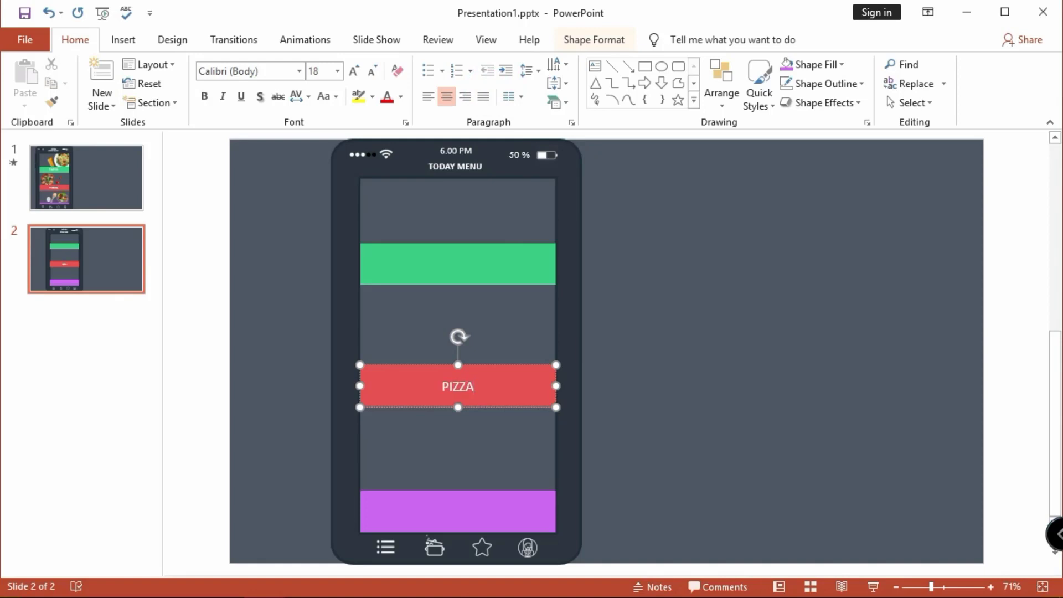
key("ctrl+a")
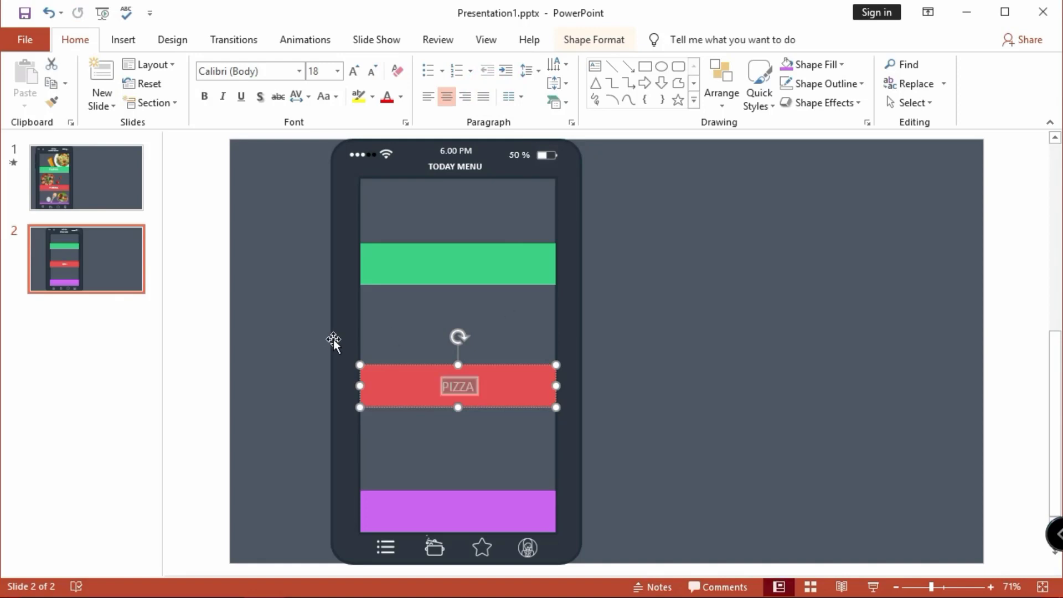
left_click(251, 72)
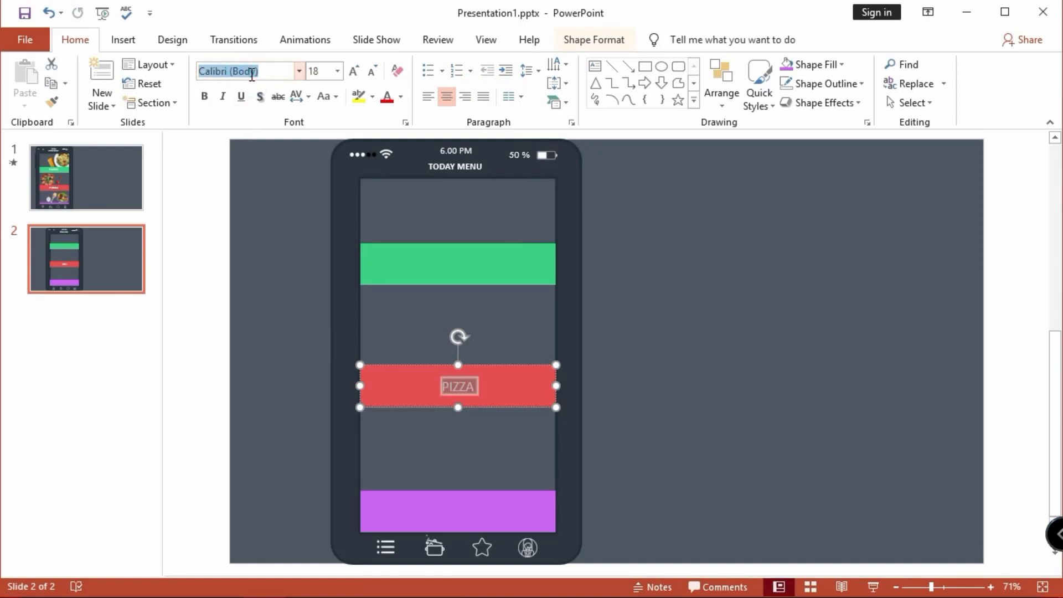
type("Tw")
key("Return")
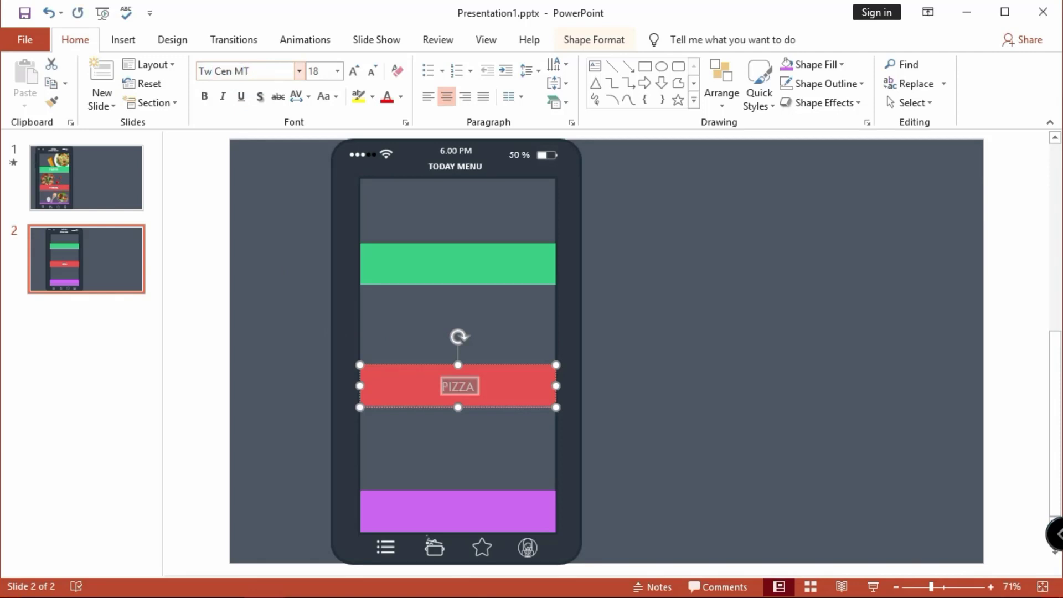
Make the PIZZA text bold with Loose character spacing and a font size of 20
left_click(210, 100)
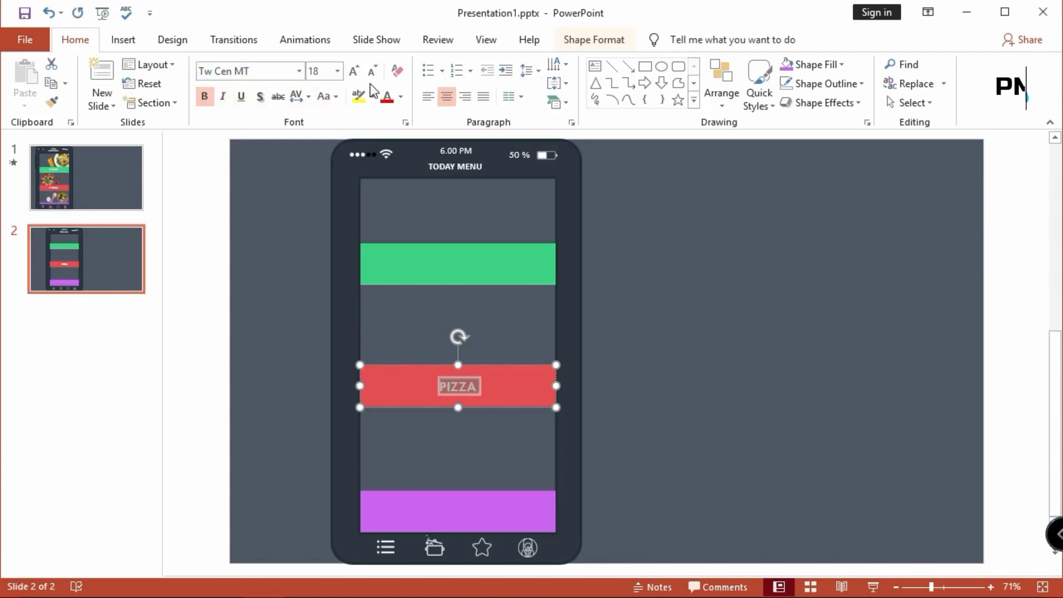
left_click(302, 95)
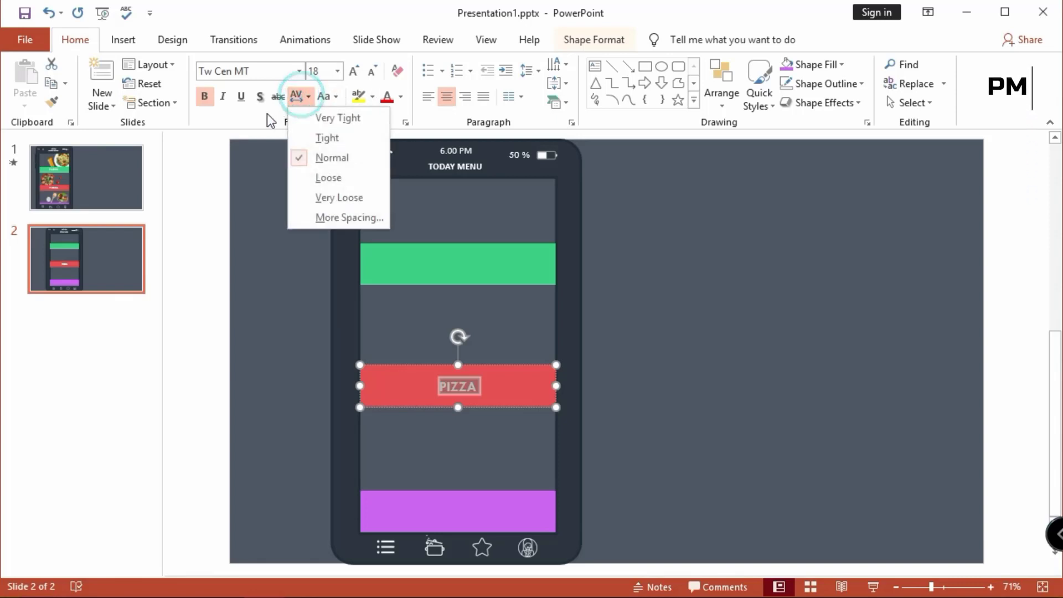
left_click(308, 184)
left_click(337, 70)
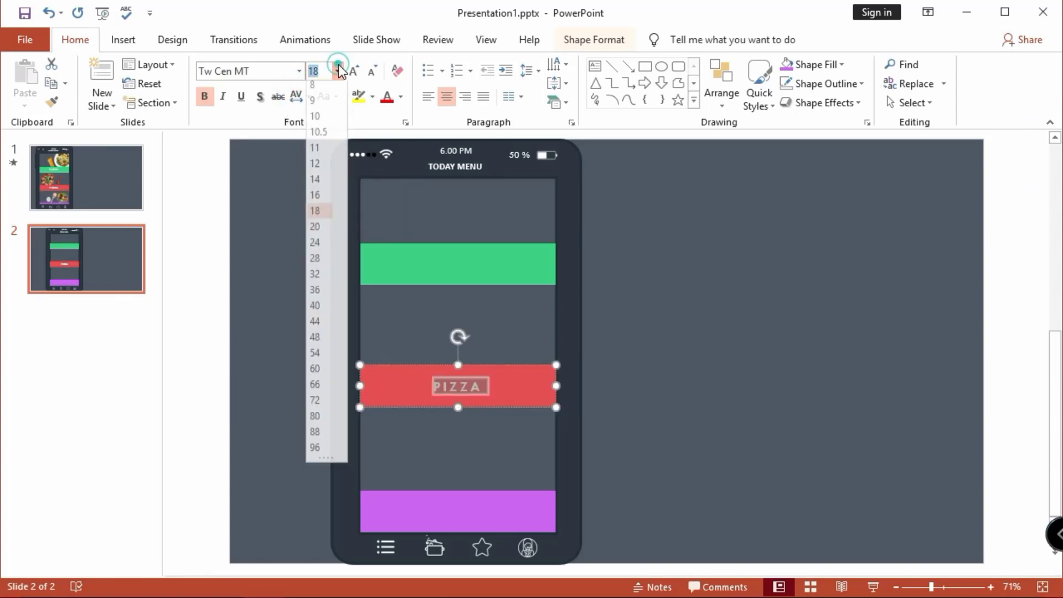
left_click(320, 228)
left_click(617, 377)
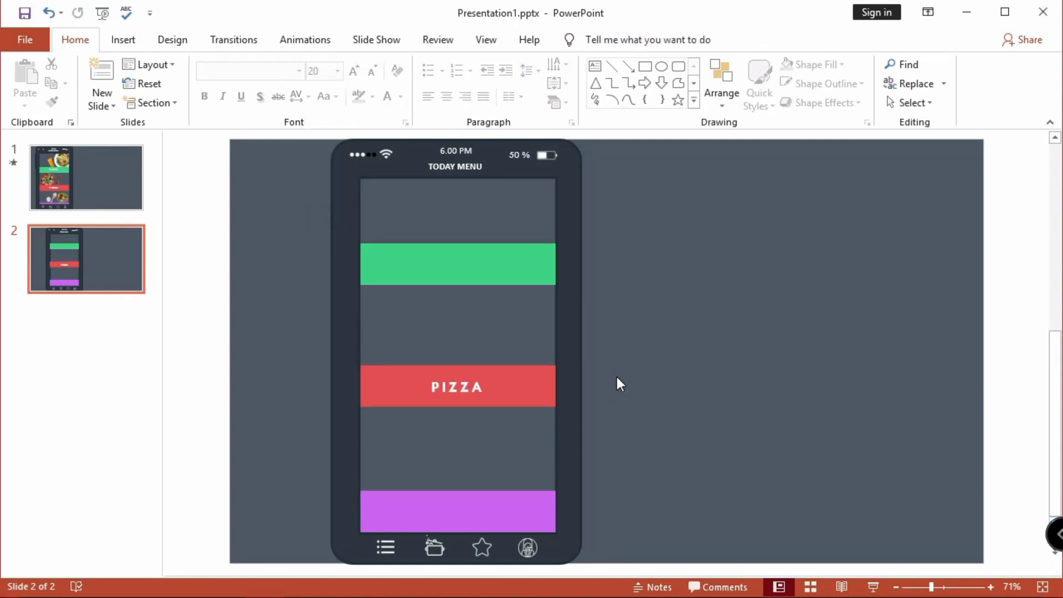
Add the text PASTA to the green bar and set its font to Tw Cen MT
left_click(450, 260)
right_click(449, 260)
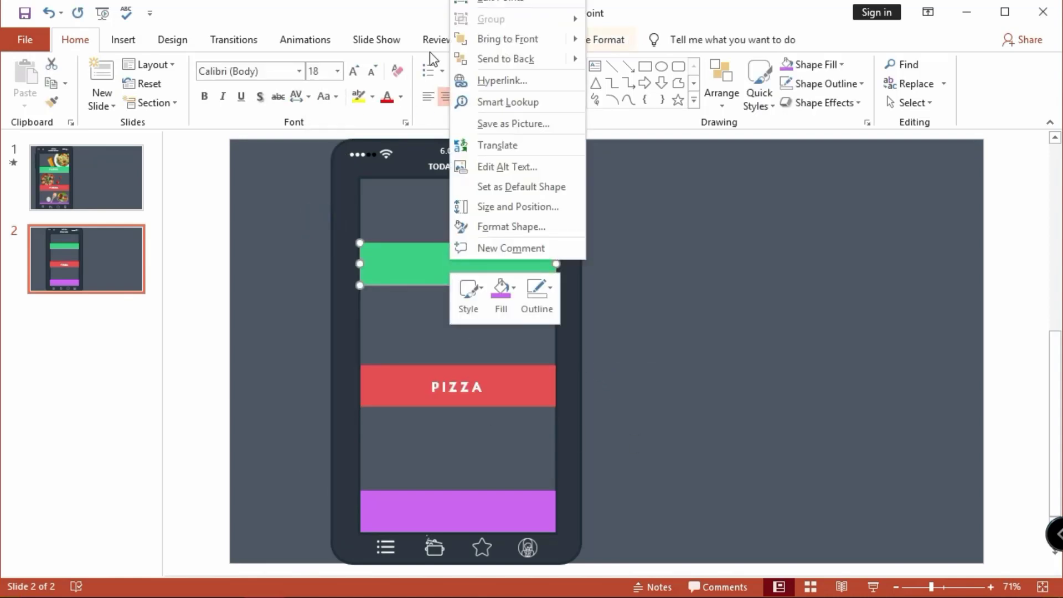
key("x")
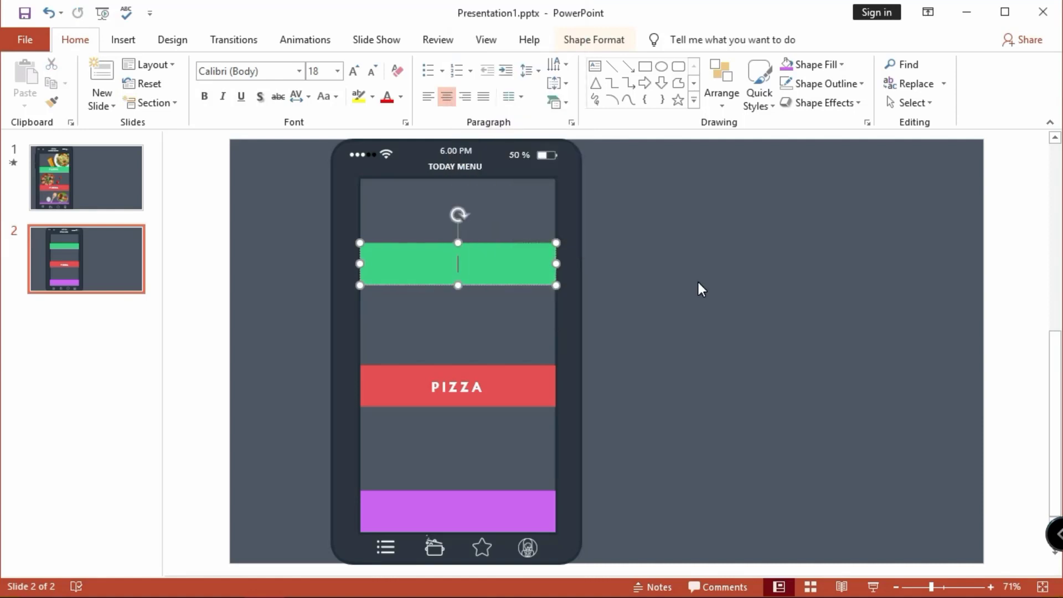
type("PASTA")
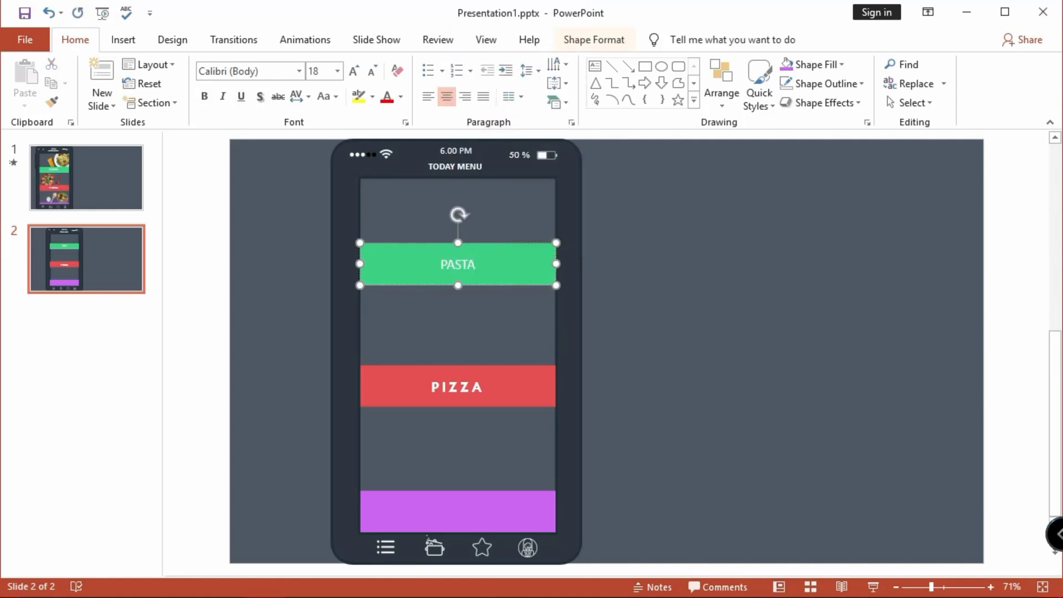
key("ctrl+a")
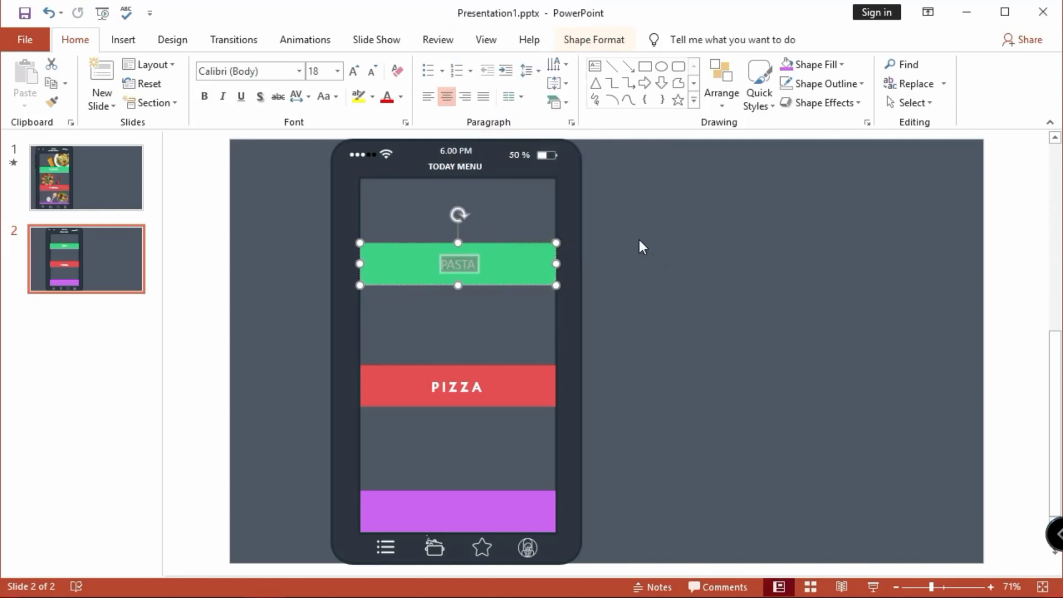
left_click(270, 70)
type("Tw Cen MT")
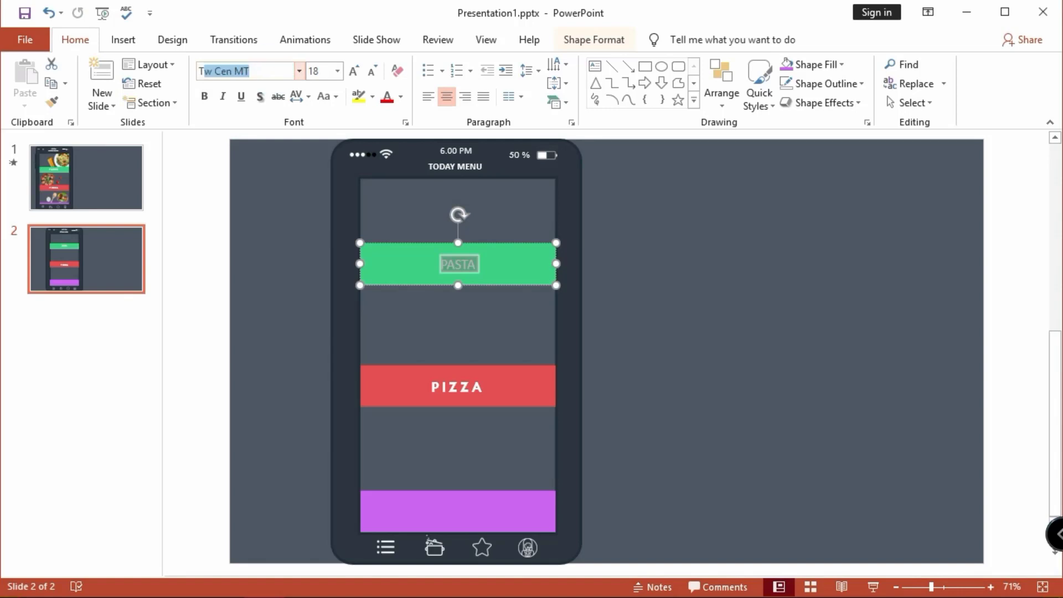
Make the PASTA text bold with Loose character spacing and a font size of 20
left_click(204, 96)
left_click(301, 96)
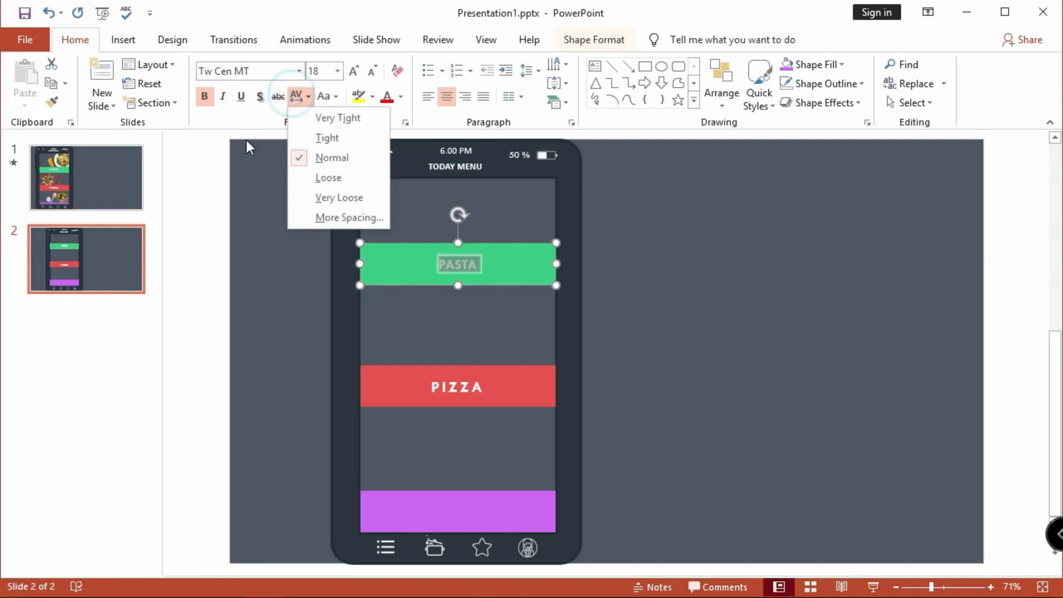
left_click(318, 177)
left_click(337, 70)
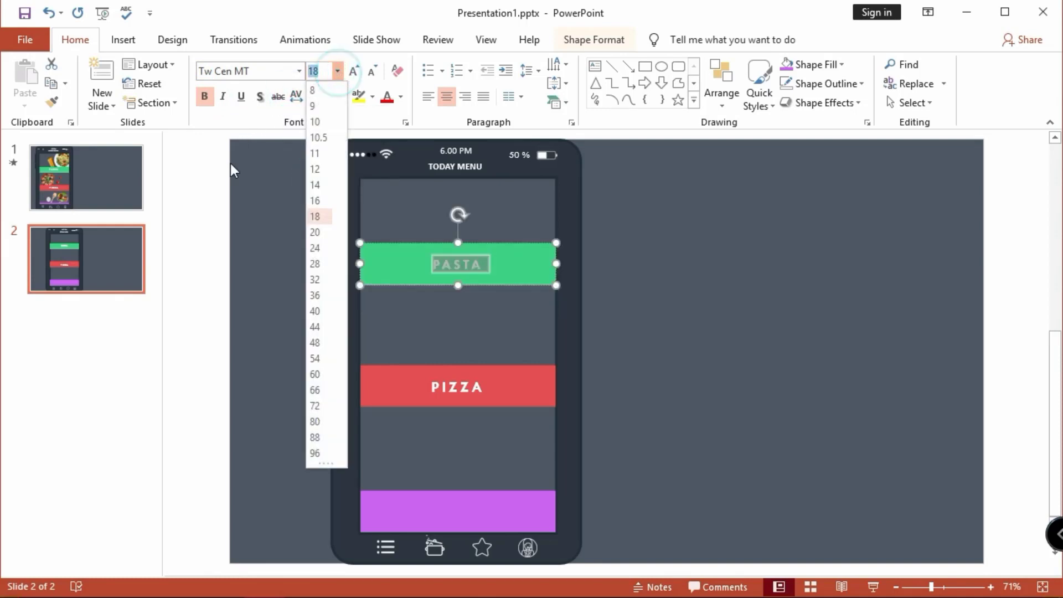
left_click(317, 232)
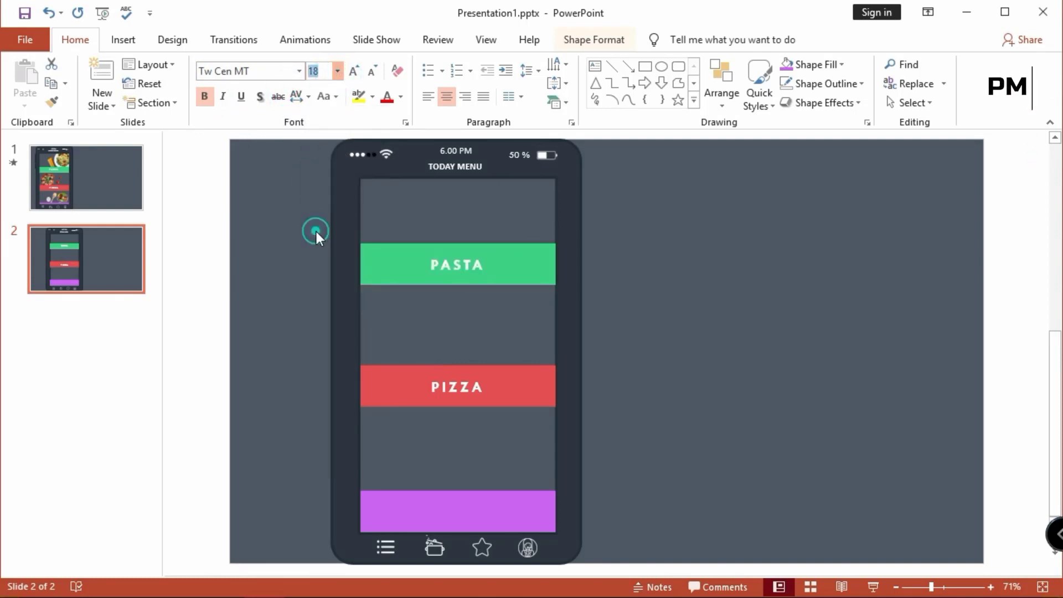
Add the text SALADS to the purple bar and set its font to Tw Cen MT
left_click(451, 517)
right_click(452, 517)
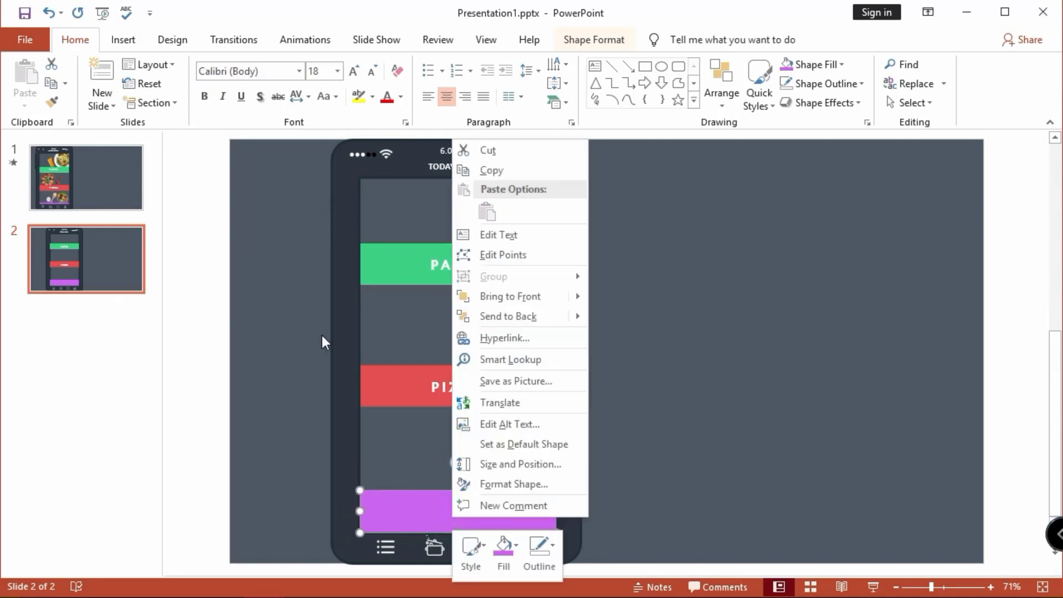
left_click(488, 235)
type("SALADS")
key("ctrl+a")
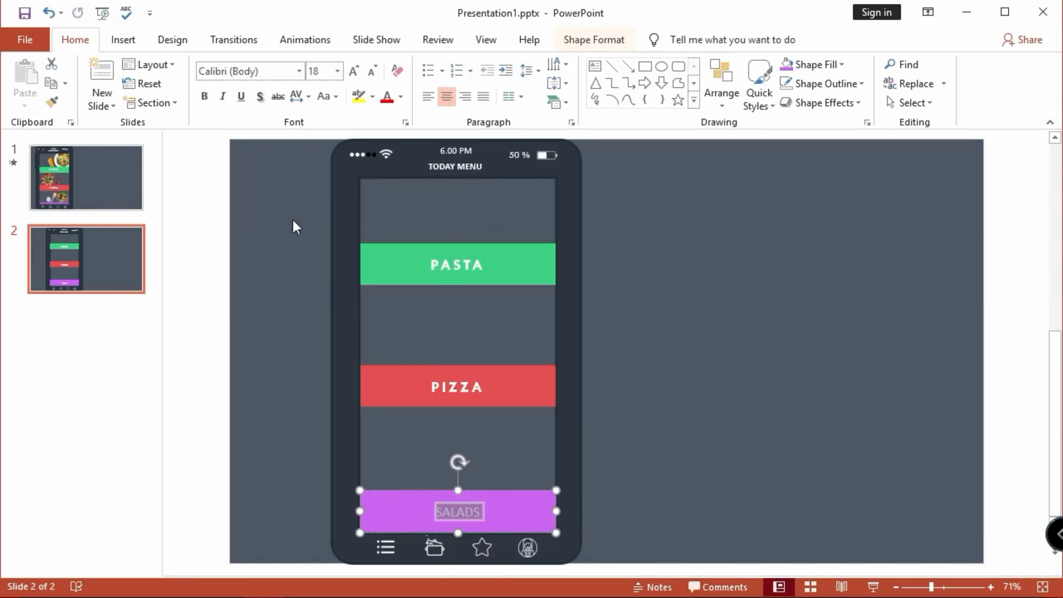
left_click(271, 71)
type("Tw Cen MT")
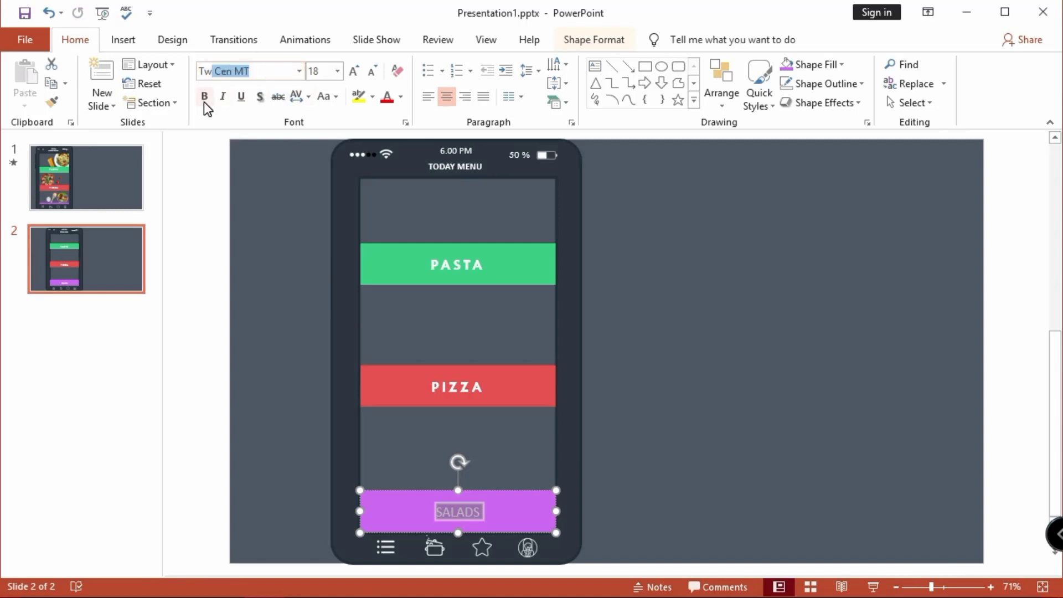
Make the SALADS text bold with a font size of 20 and Loose character spacing
left_click(205, 96)
left_click(336, 72)
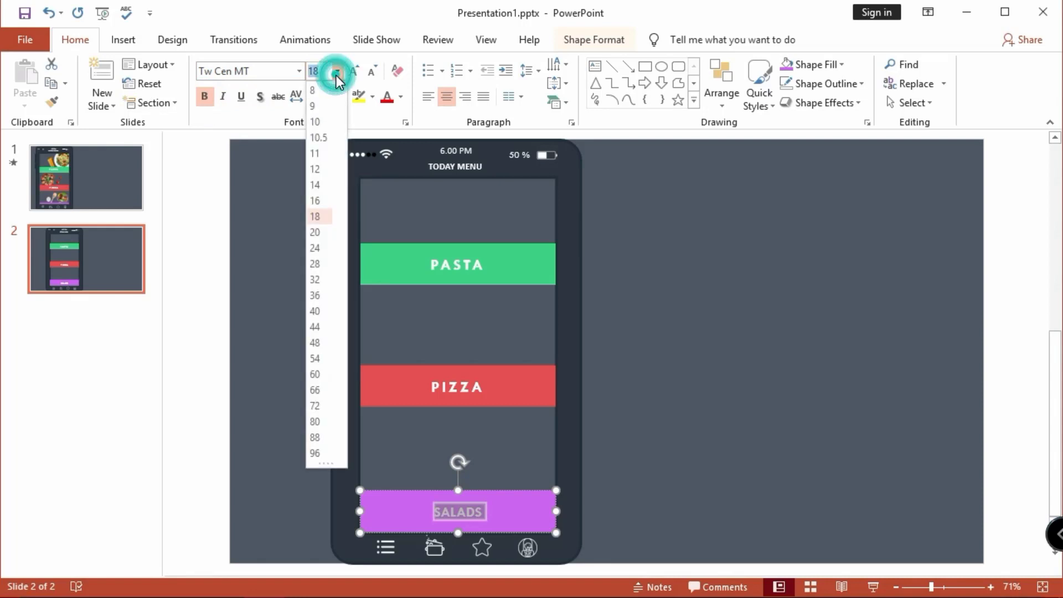
left_click(311, 232)
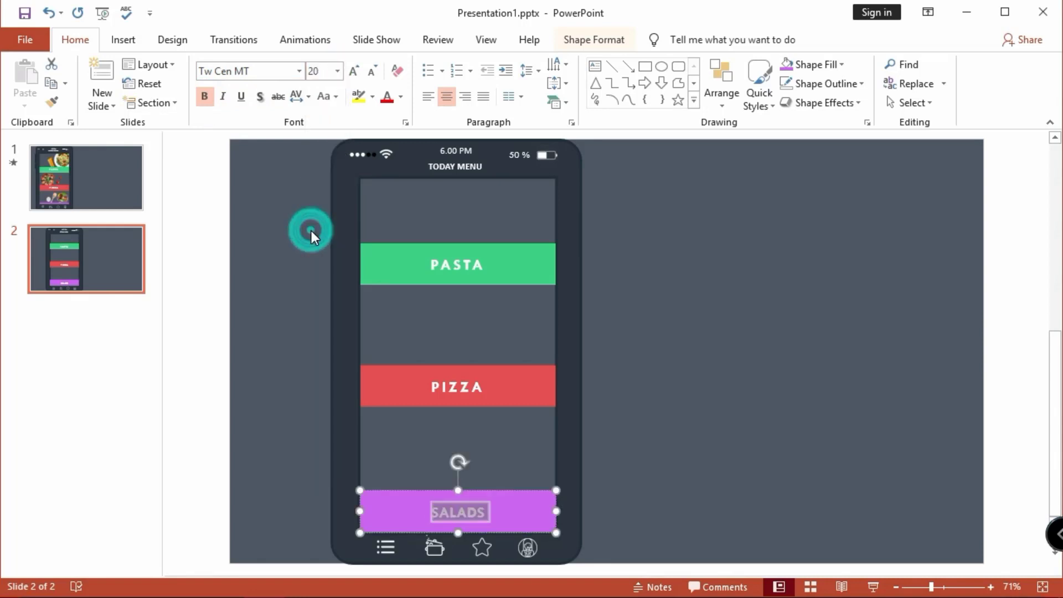
left_click(308, 99)
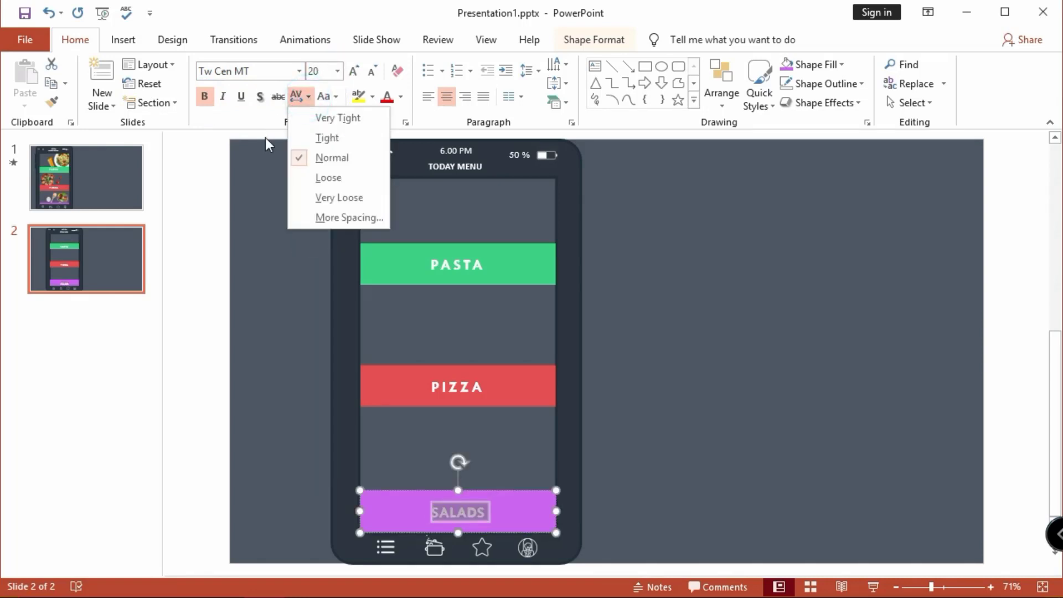
left_click(304, 186)
left_click(736, 345)
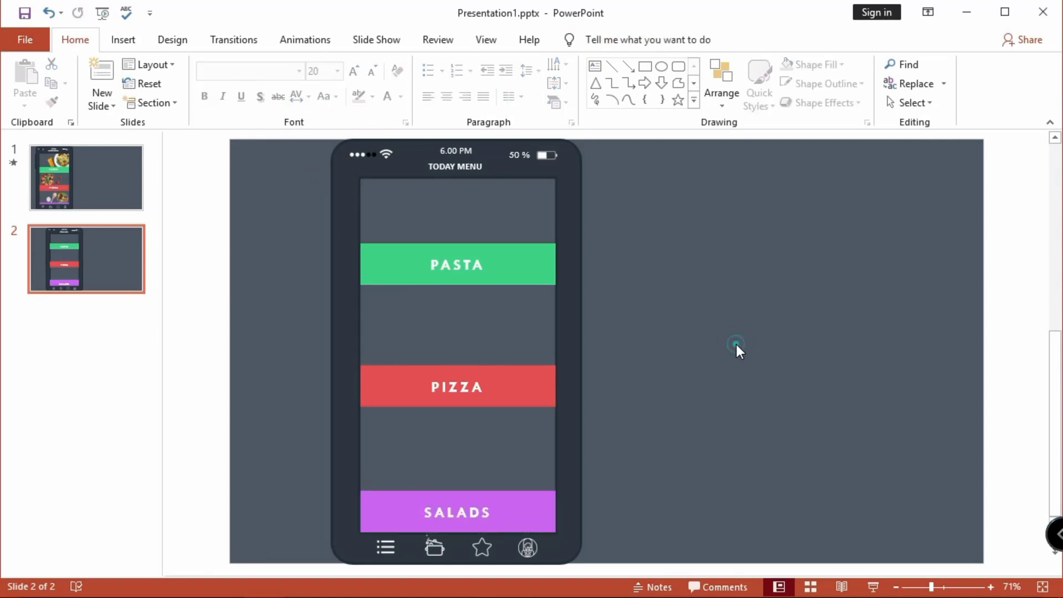
Move the SALADS bar down over the phone's navigation icons and send it to the back
left_click(517, 502)
left_click_drag(517, 502, 517, 527)
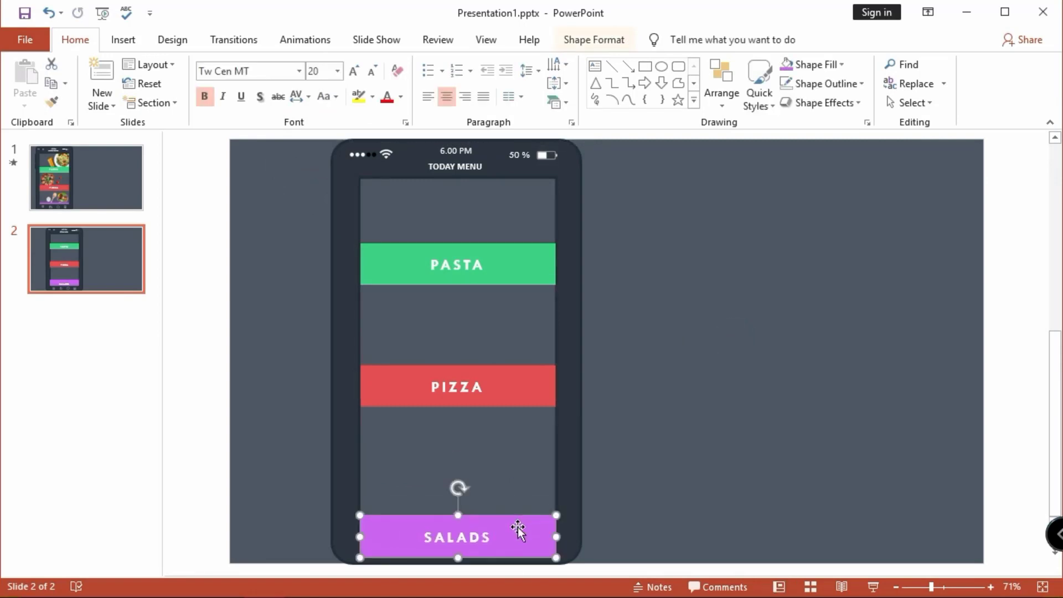
right_click(517, 527)
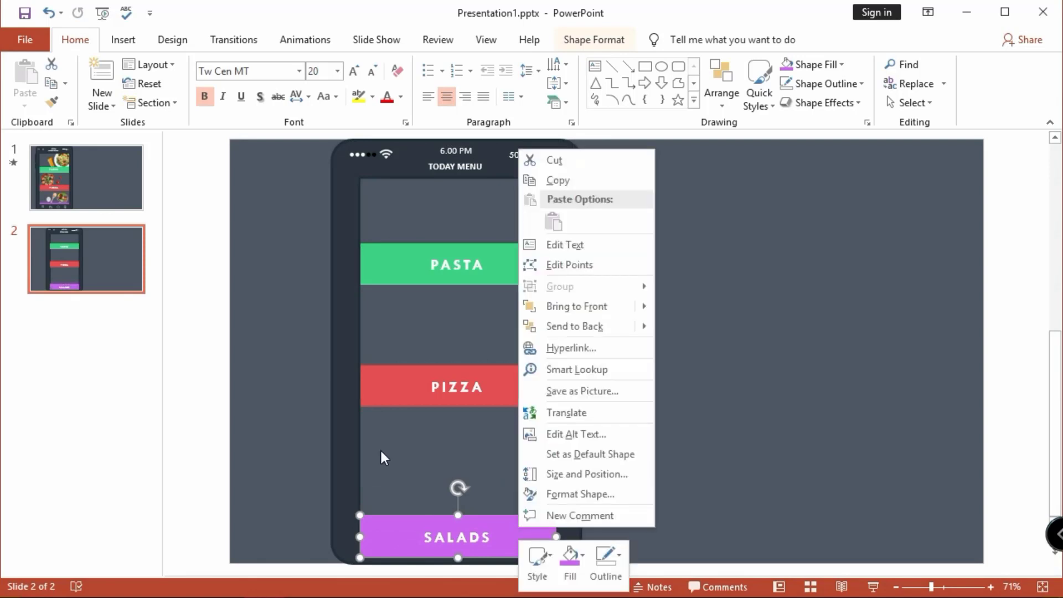
left_click(573, 332)
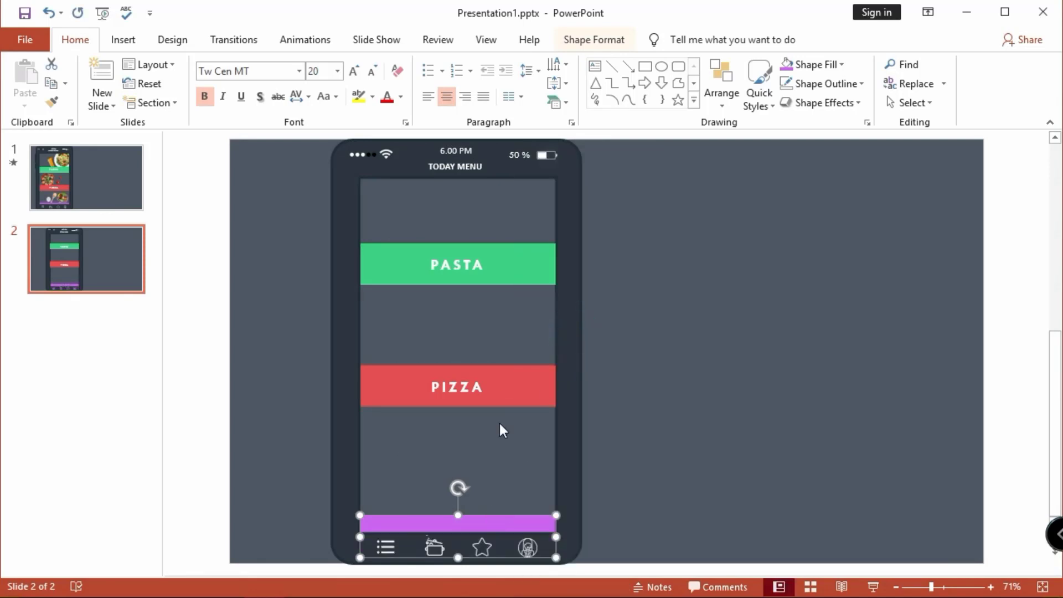
Shift the PIZZA bar and the PASTA bar slightly down on the phone screen
left_click_drag(498, 391, 499, 404)
left_click(517, 260)
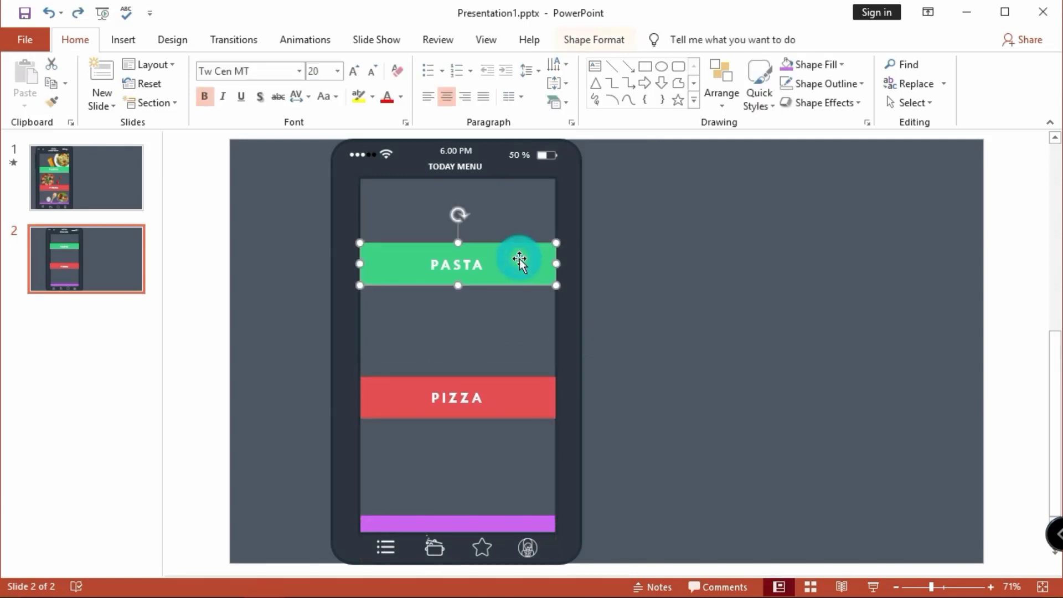
left_click_drag(518, 284, 520, 300)
left_click(603, 306)
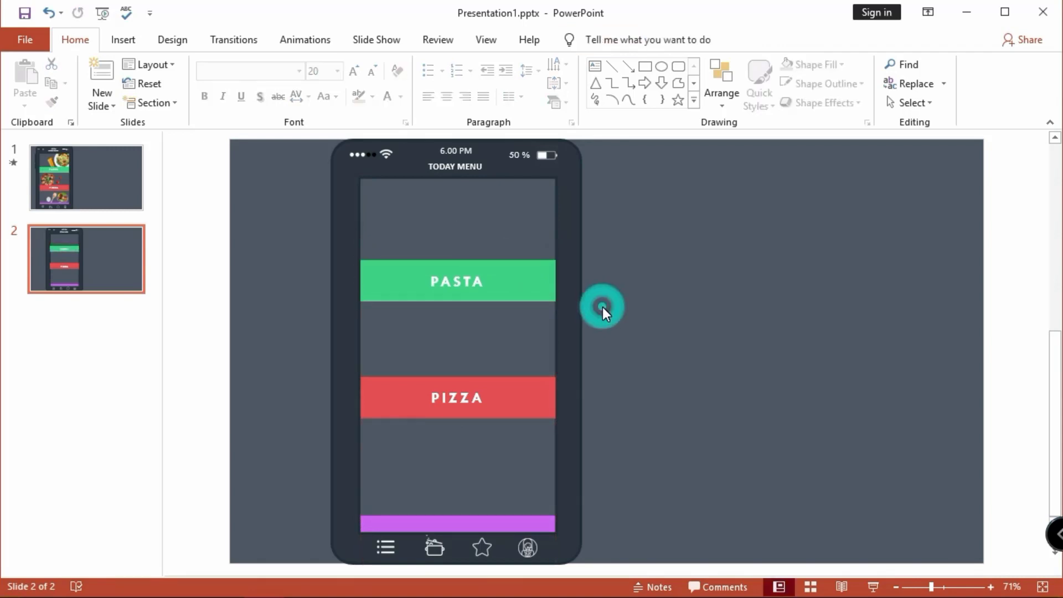
Add the pasta picture to the slide and place it in the upper-right corner of the phone screen
left_click(123, 40)
left_click(114, 78)
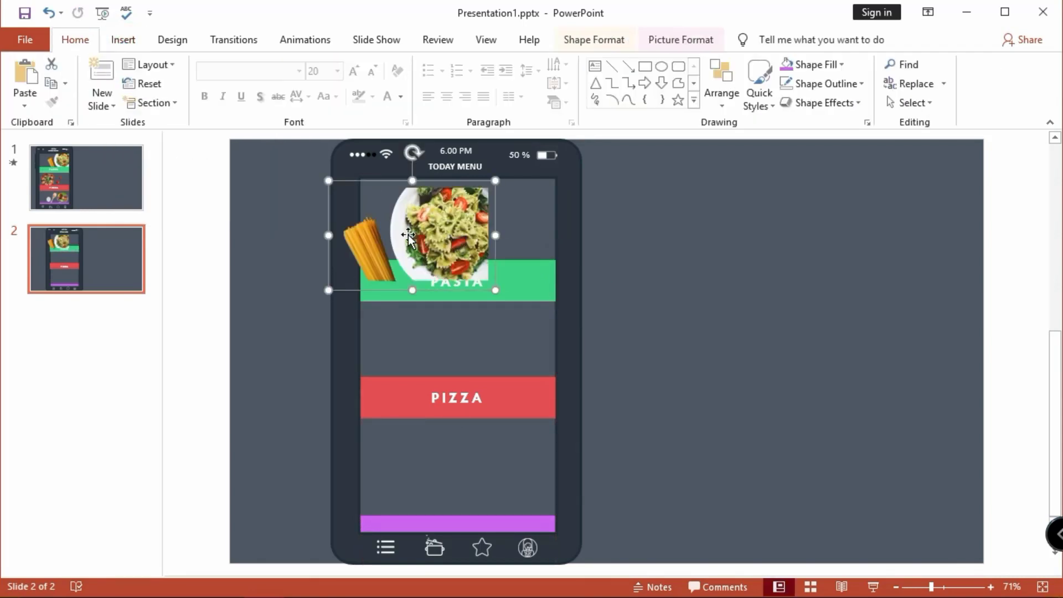
left_click_drag(430, 237, 502, 225)
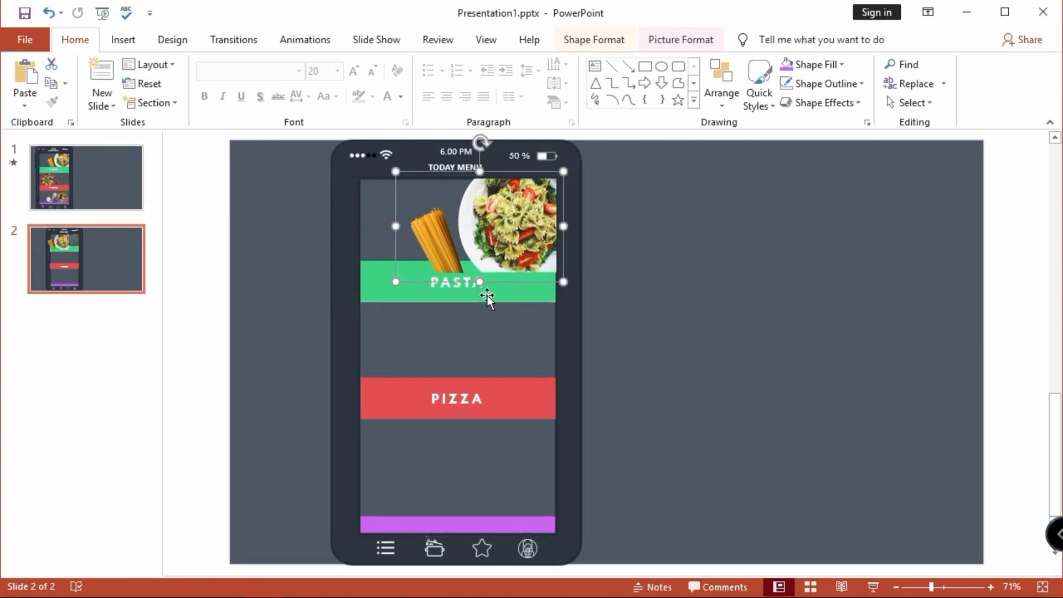
Lower the PASTA bar to the bottom edge of the pasta picture and send the picture to the back
left_click(506, 296)
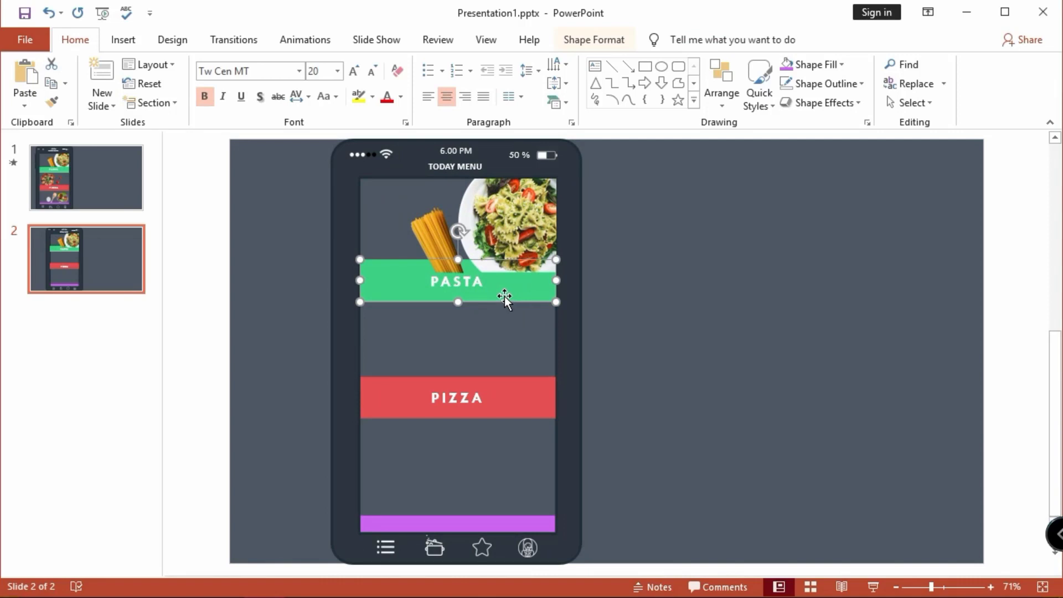
left_click_drag(504, 293, 503, 304)
right_click(510, 250)
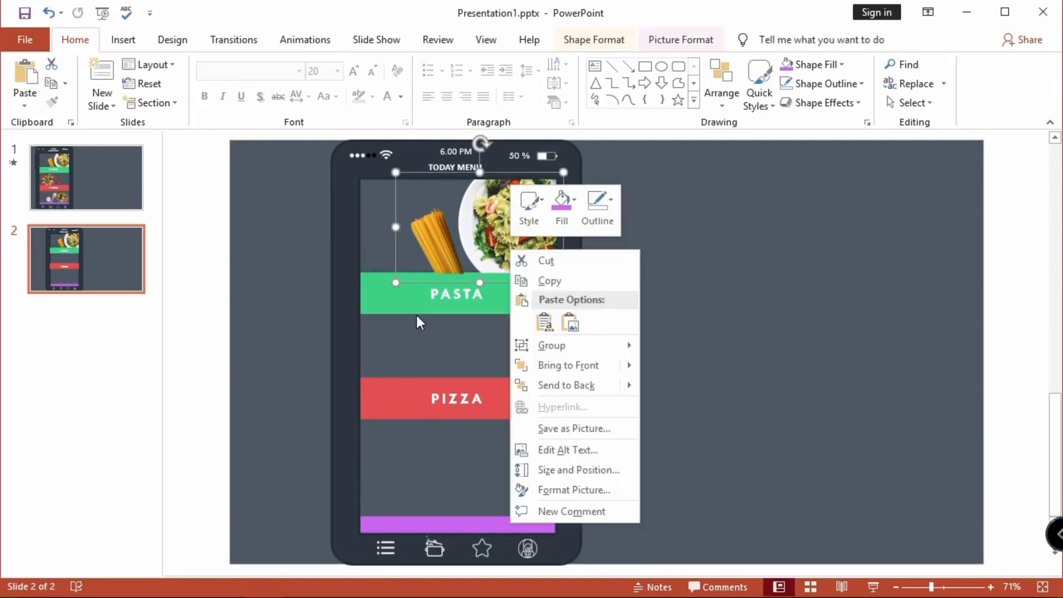
left_click(547, 384)
left_click(670, 288)
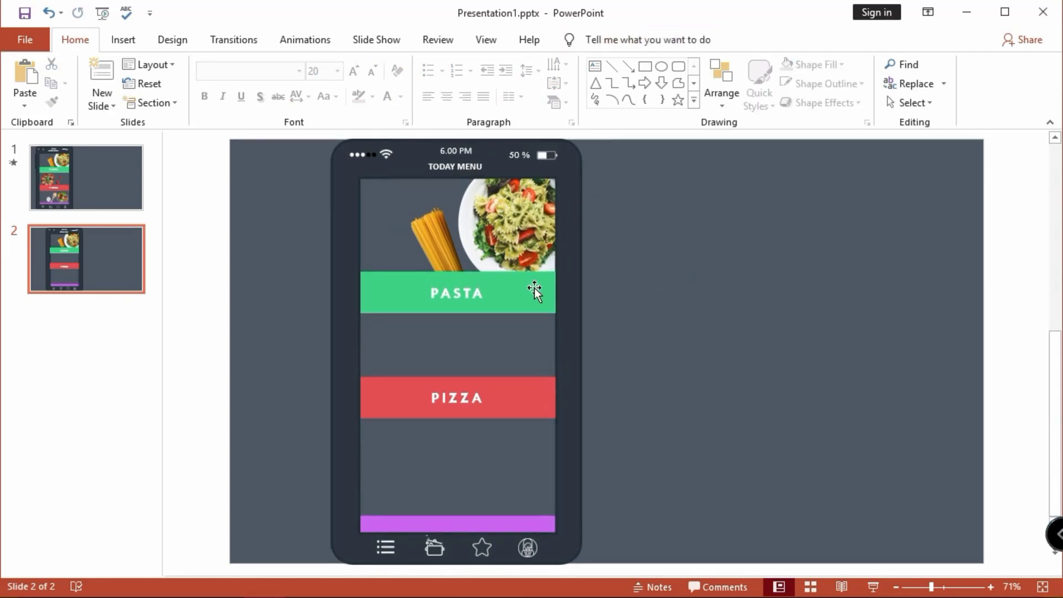
Paste the pizza picture at the phone screen's left edge under the PASTA bar and move the PIZZA bar below it
key("ctrl+v")
left_click_drag(330, 357, 392, 350)
left_click(518, 413)
left_click_drag(521, 410, 537, 435)
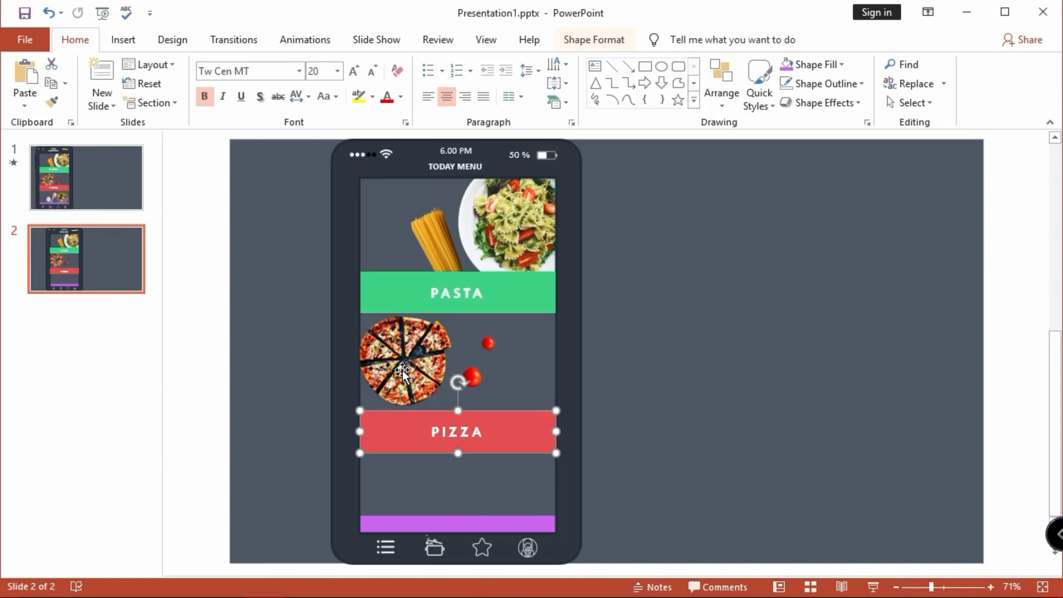
Send the pizza picture to the back and raise the PIZZA bar until it overlaps the pizza's lower edge
left_click(402, 369)
right_click(402, 370)
left_click(443, 232)
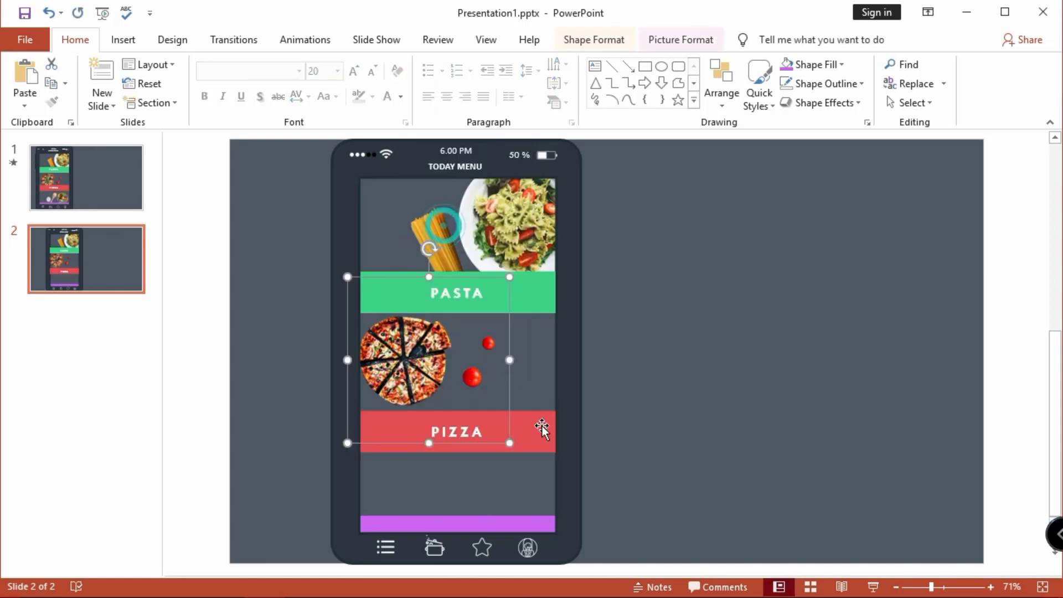
left_click_drag(541, 430, 527, 420)
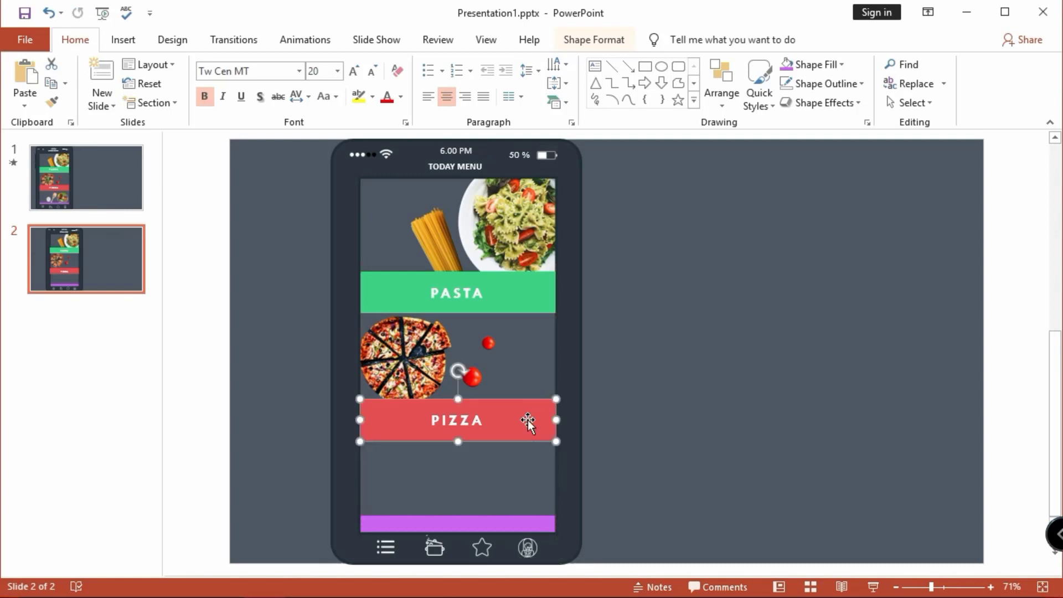
left_click(640, 414)
Paste the salad picture, place it above the purple bar at the phone screen's right side and send it to the back
key("ctrl+v")
left_click_drag(434, 476, 509, 474)
right_click(509, 475)
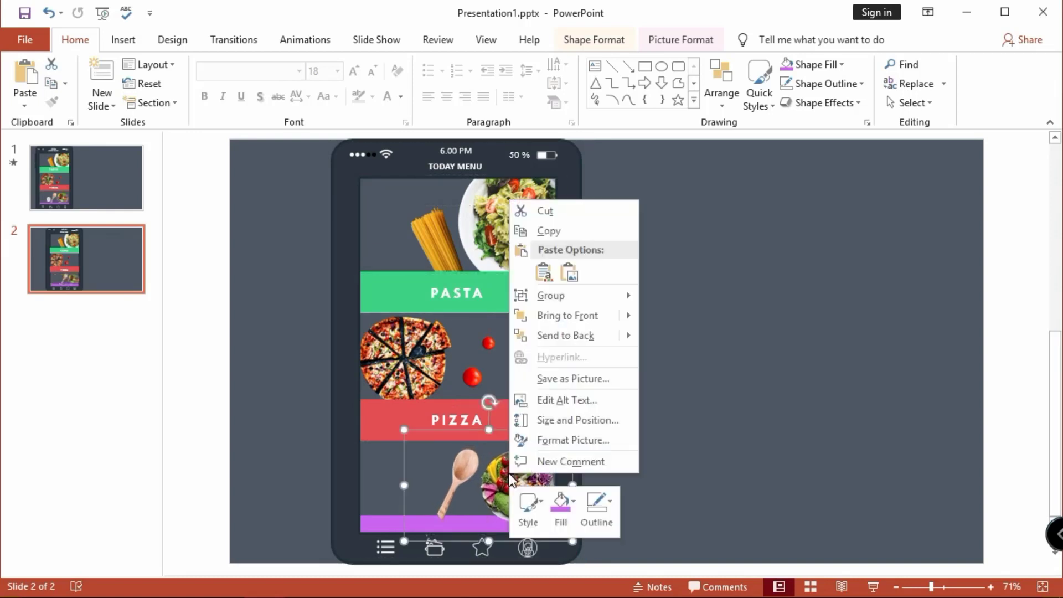
left_click(529, 343)
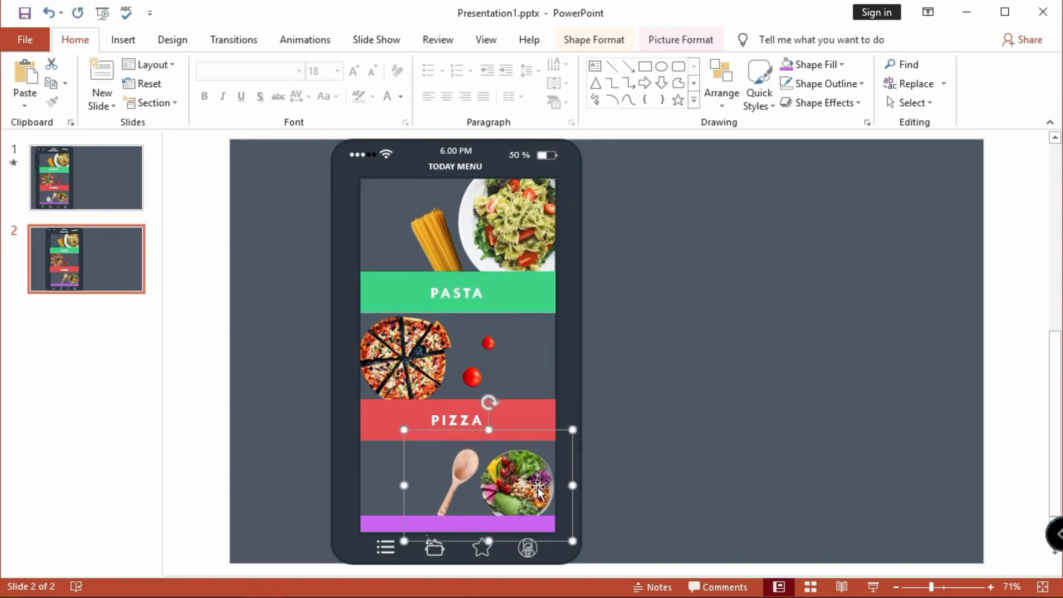
left_click_drag(533, 487, 530, 488)
left_click(610, 413)
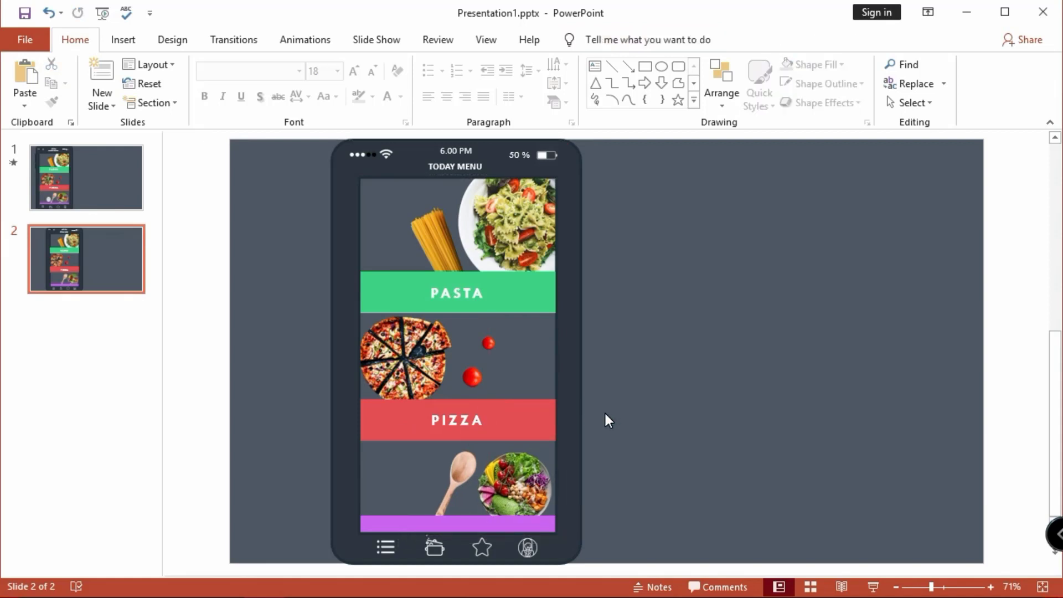
Draw a small circle beside the wooden spoon, with no outline and an off-white fill
left_click(660, 66)
left_click_drag(388, 471, 417, 503)
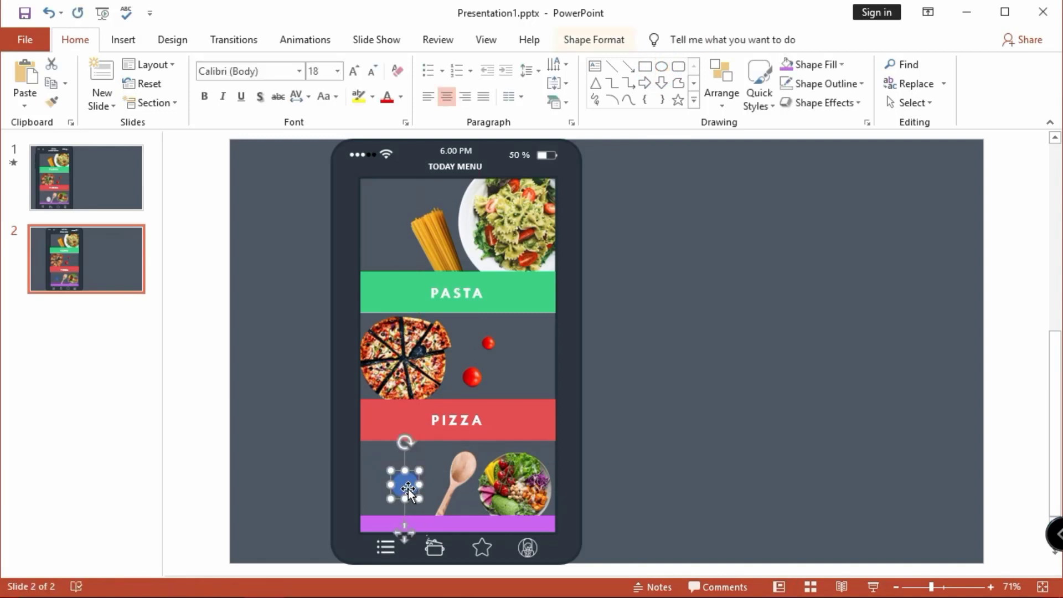
right_click(408, 489)
left_click(496, 524)
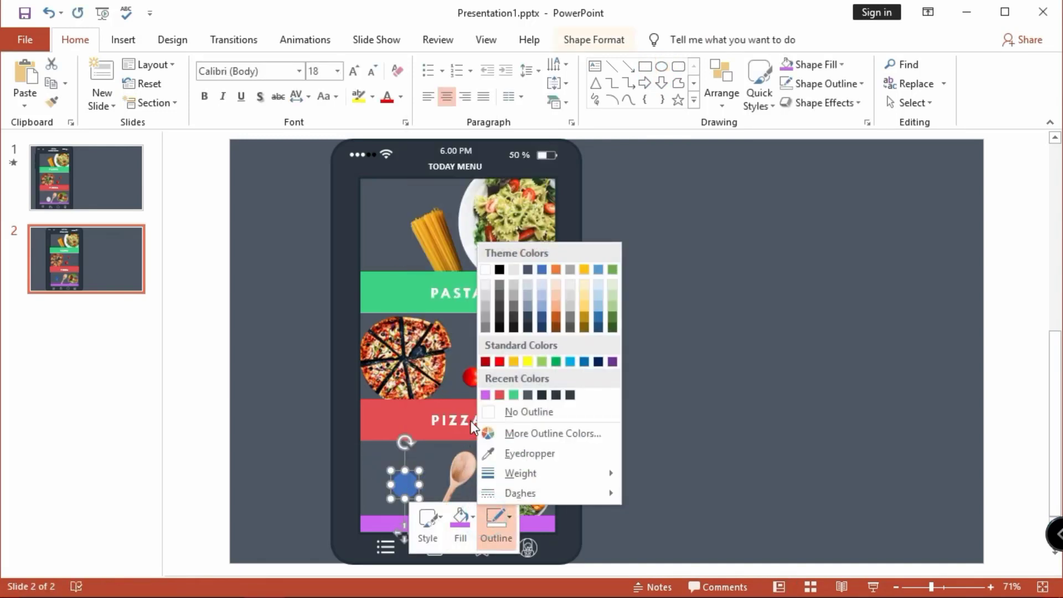
left_click(500, 411)
left_click(459, 520)
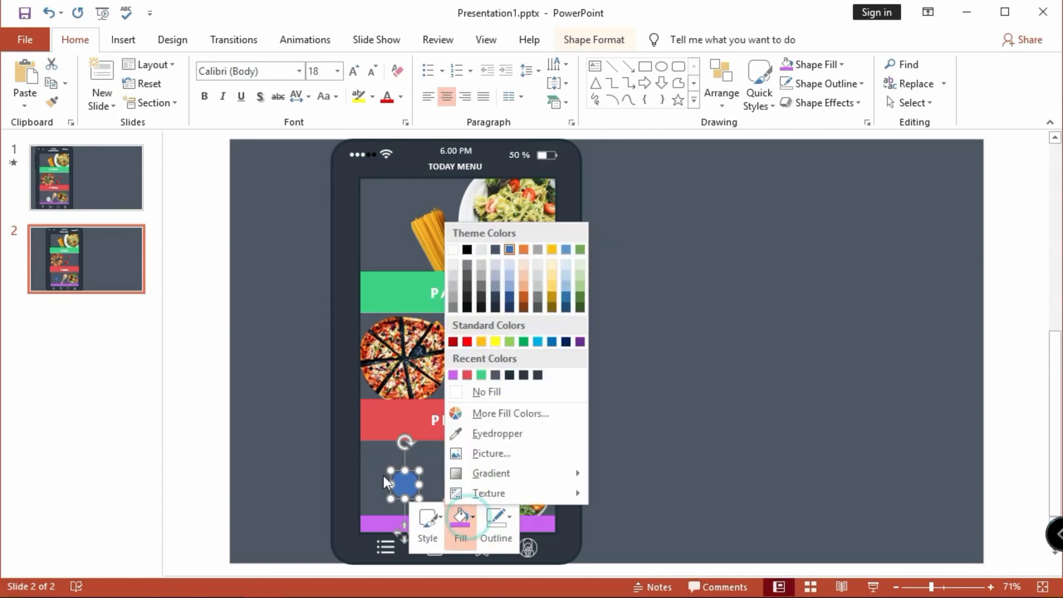
left_click(450, 267)
left_click(673, 403)
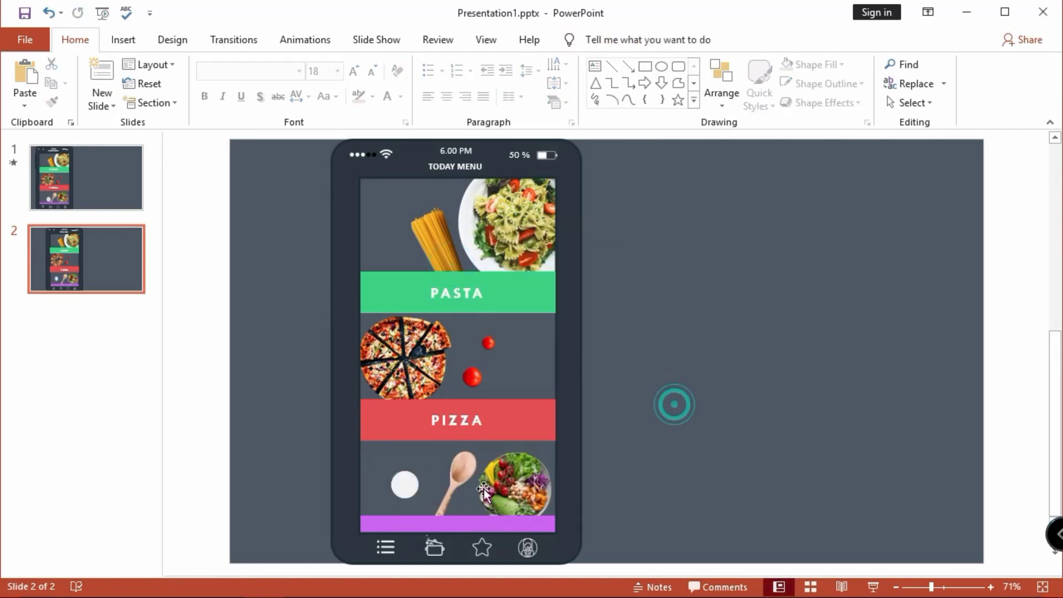
Move the off-white circle slightly closer to the wooden spoon, just above the purple bar
left_click_drag(404, 488, 413, 498)
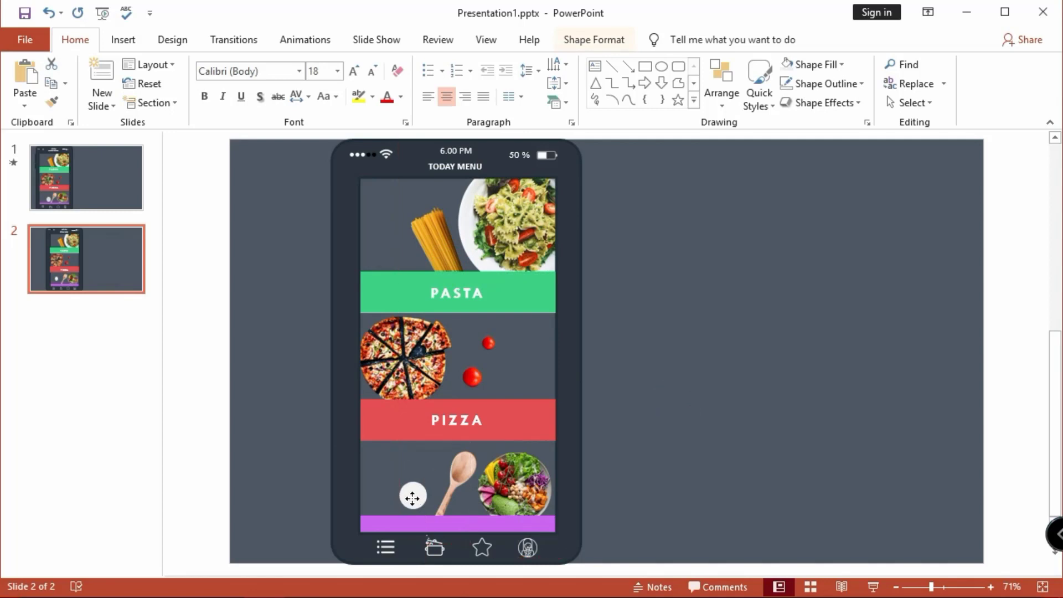
key("Escape")
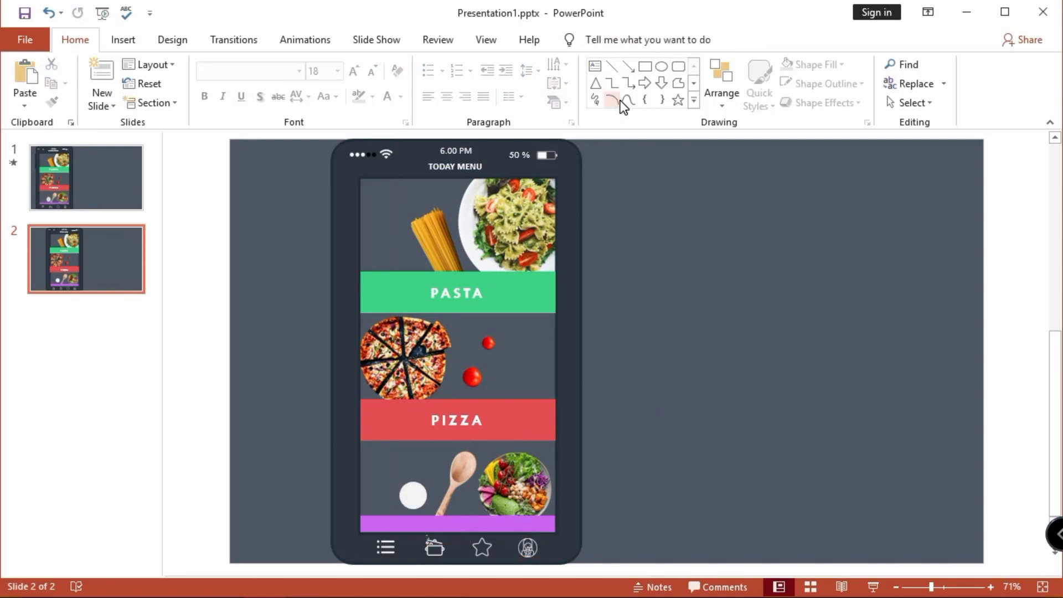
Draw a rectangle across the phone screen from below the status bar to the salad picture, with no outline and a slate-gray fill
left_click(643, 69)
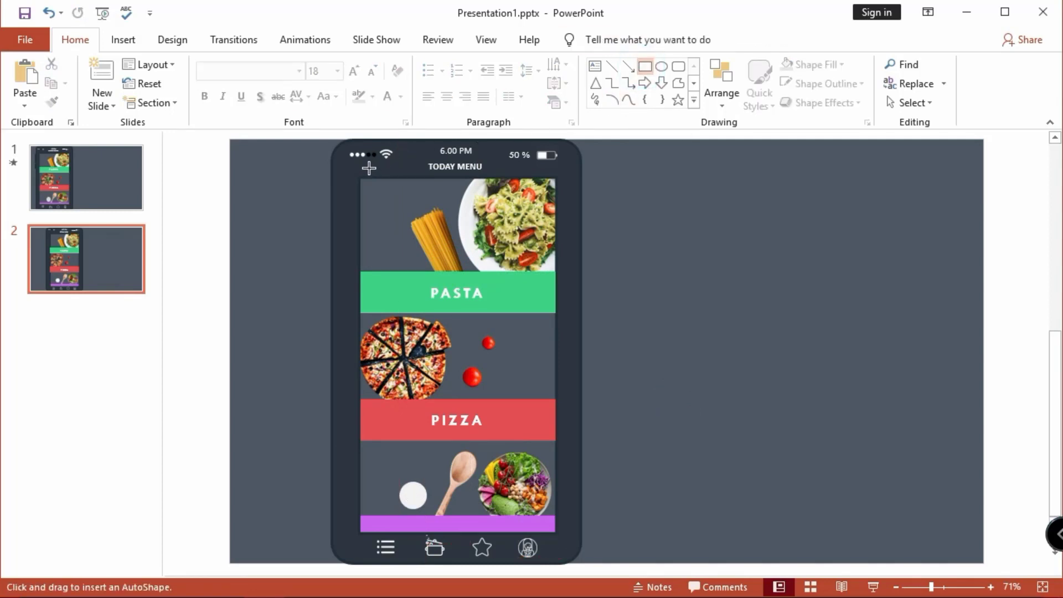
left_click_drag(362, 165, 556, 474)
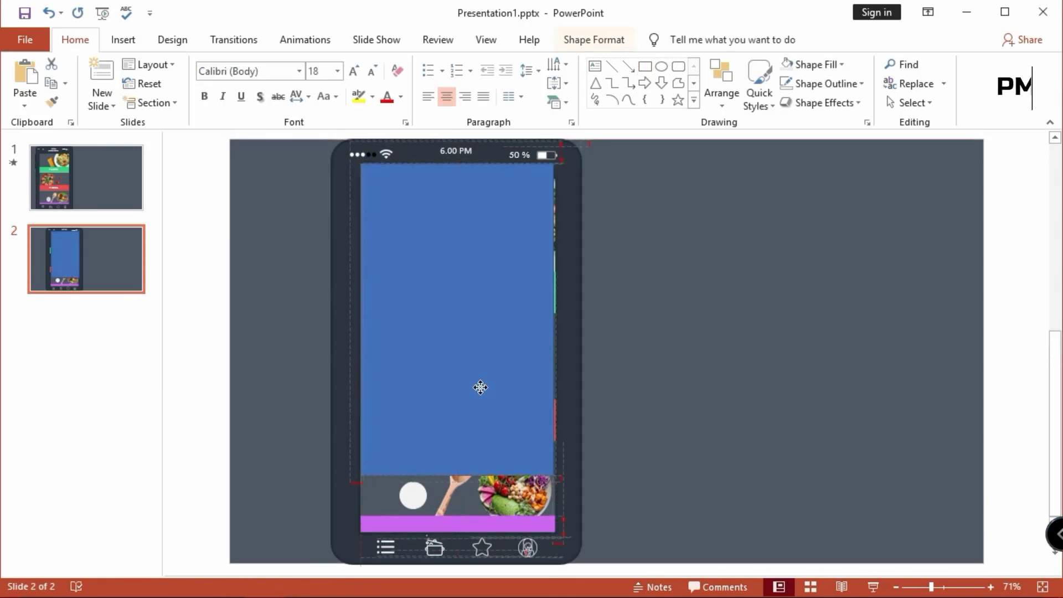
left_click_drag(555, 320, 522, 321)
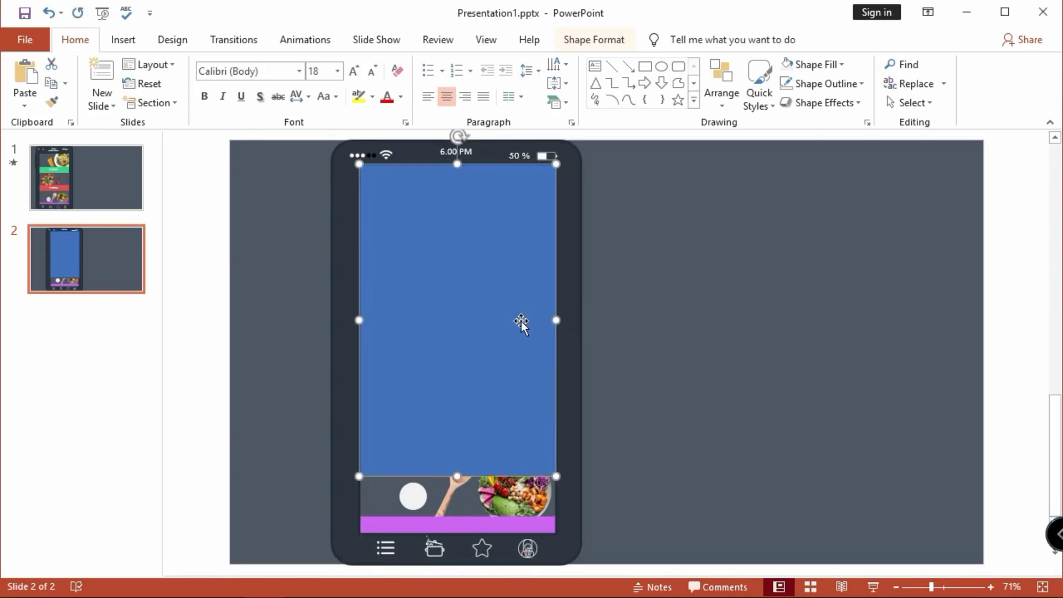
right_click(522, 321)
left_click(613, 351)
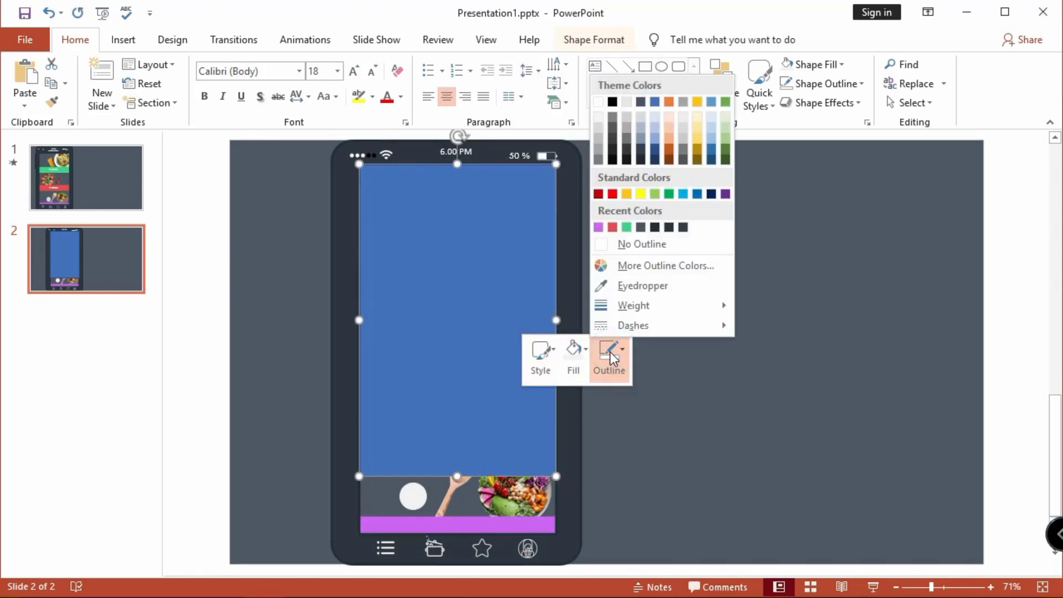
left_click(597, 241)
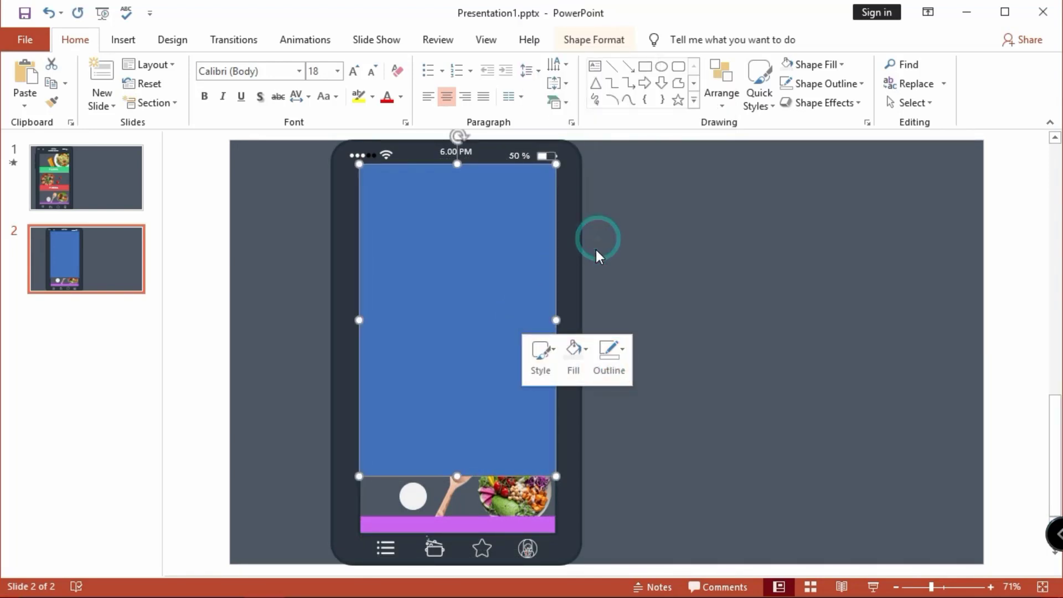
left_click(574, 349)
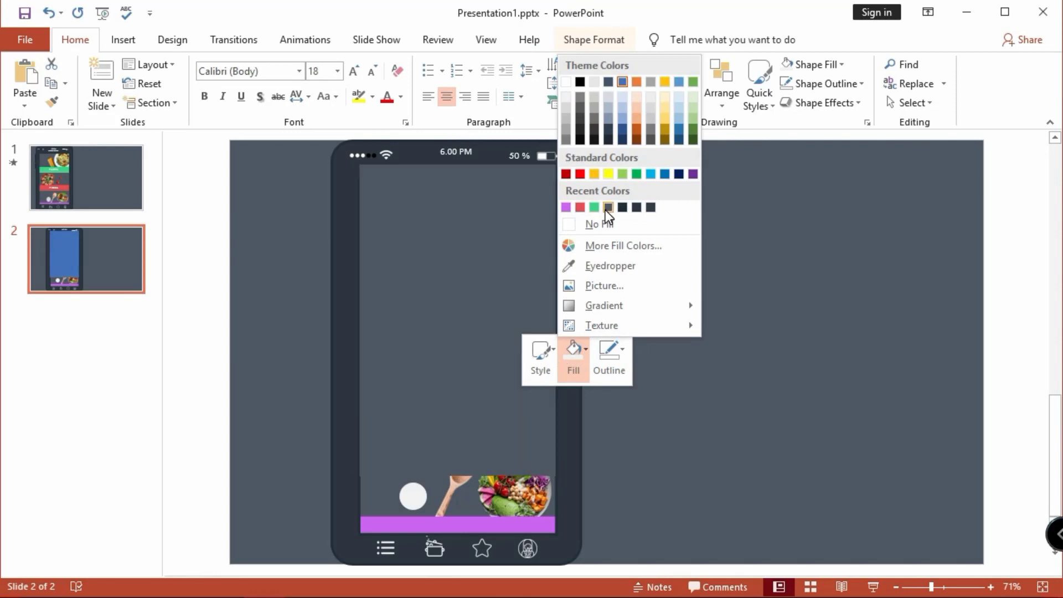
left_click(606, 210)
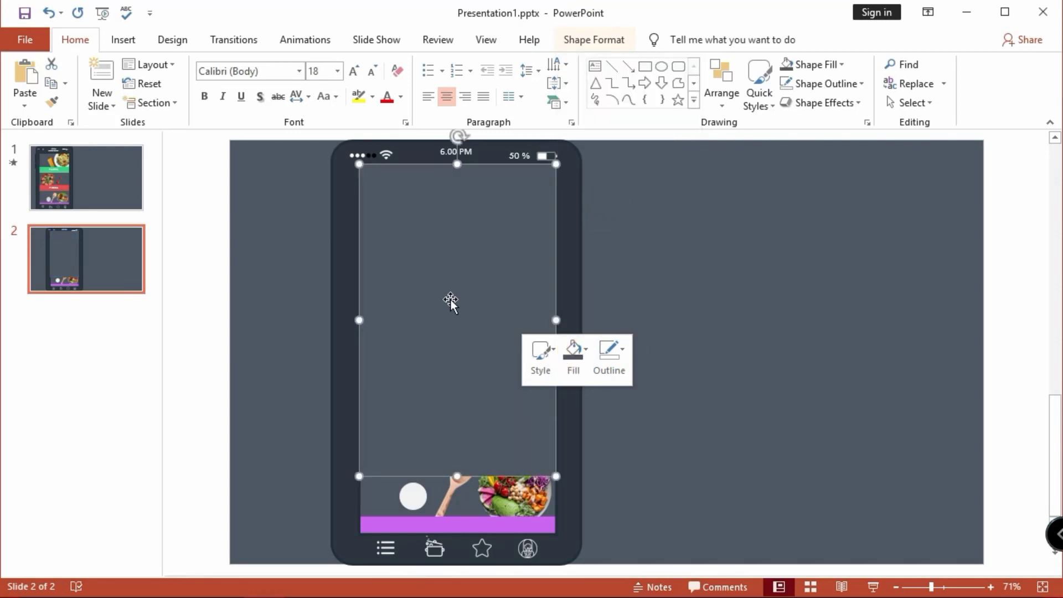
Send the slate-gray rectangle to the back and adjust its height
right_click(450, 300)
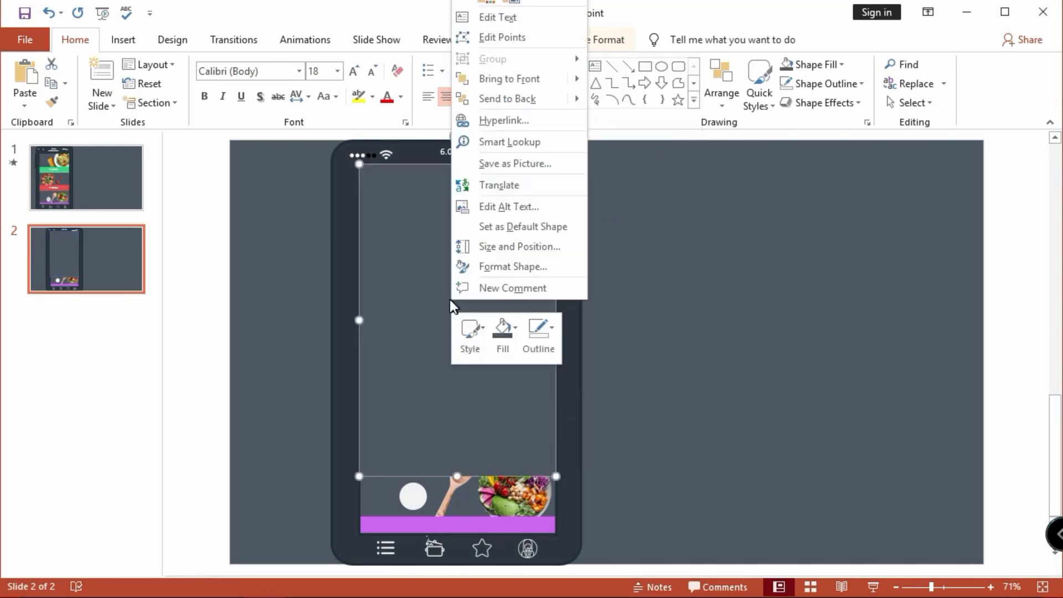
left_click(505, 99)
left_click_drag(472, 212, 455, 158)
left_click_drag(457, 471, 460, 428)
left_click(662, 344)
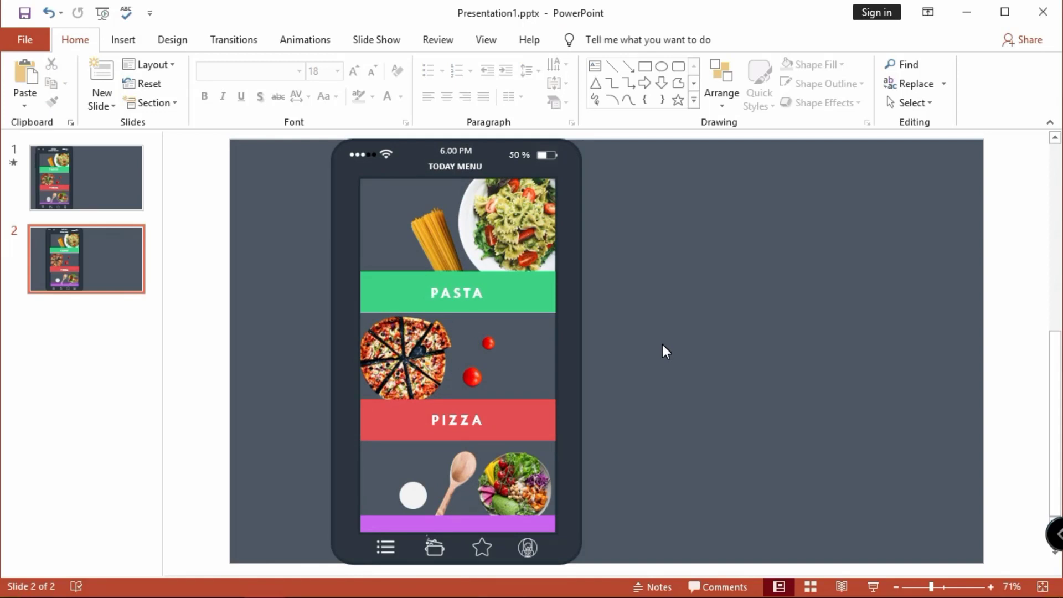
Group each food picture with its category bar: salad with the purple bar, pizza with PIZZA, and pasta with PASTA
left_click(526, 481)
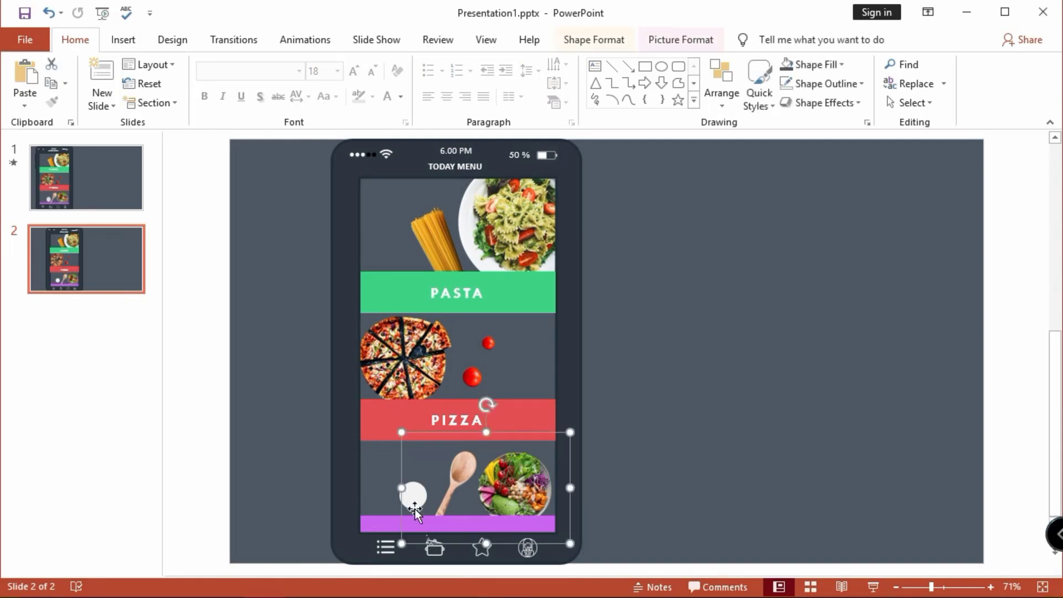
left_click(374, 522, "shift")
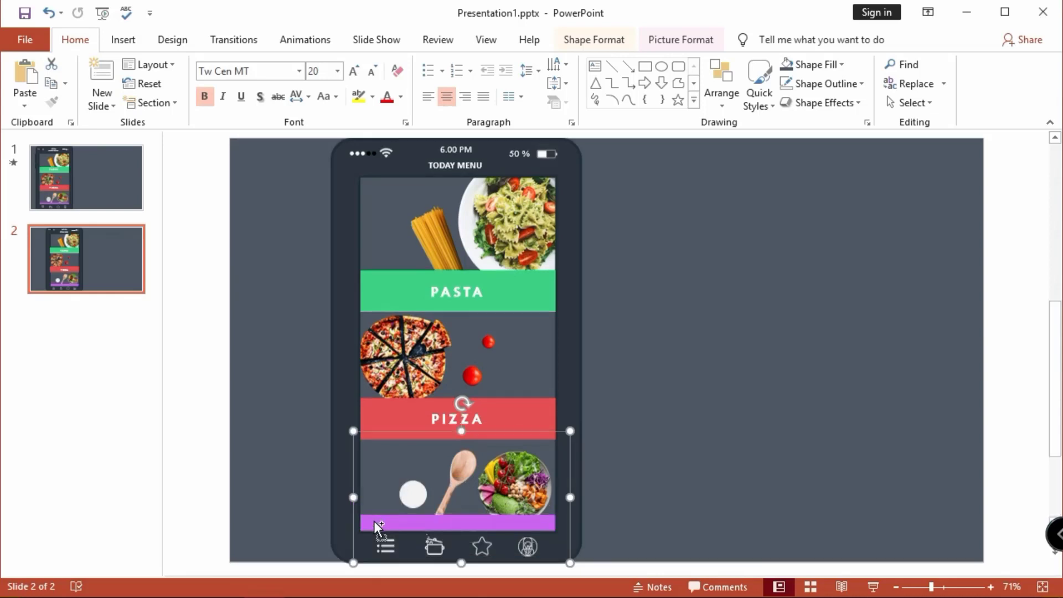
left_click(425, 340)
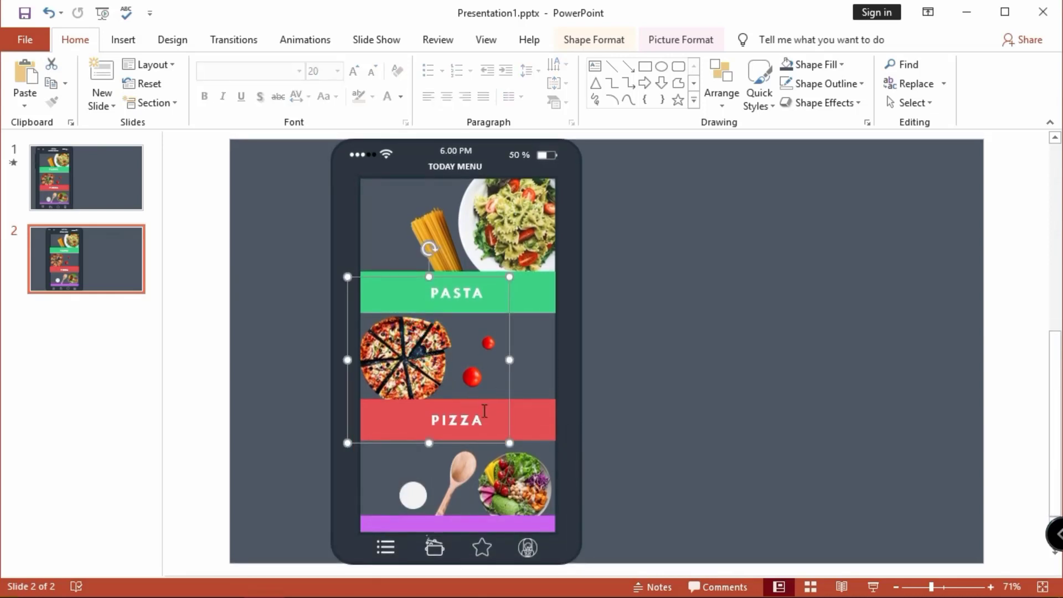
left_click(530, 420, "shift")
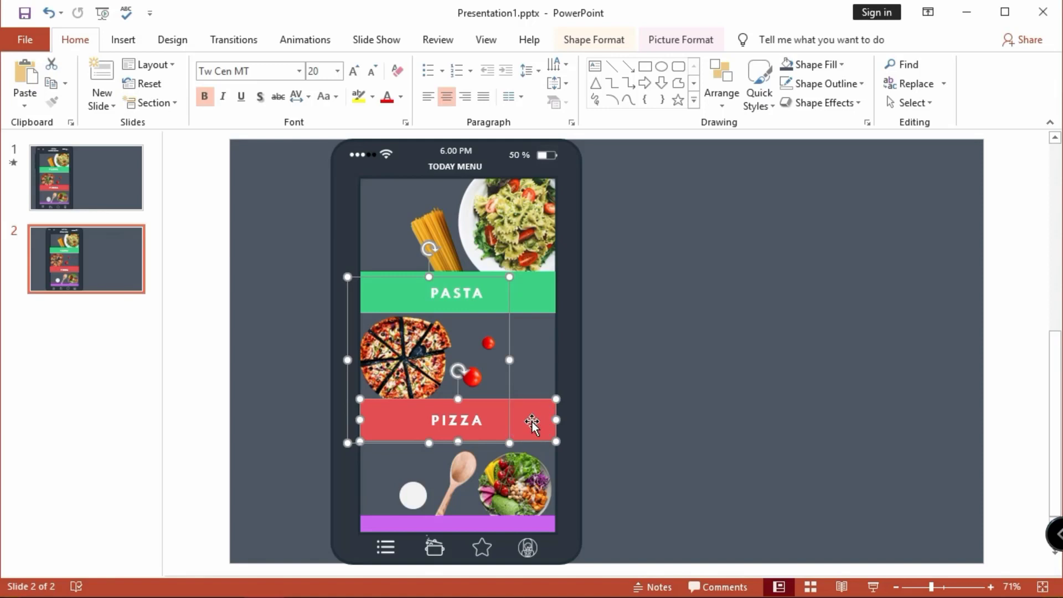
left_click(474, 253)
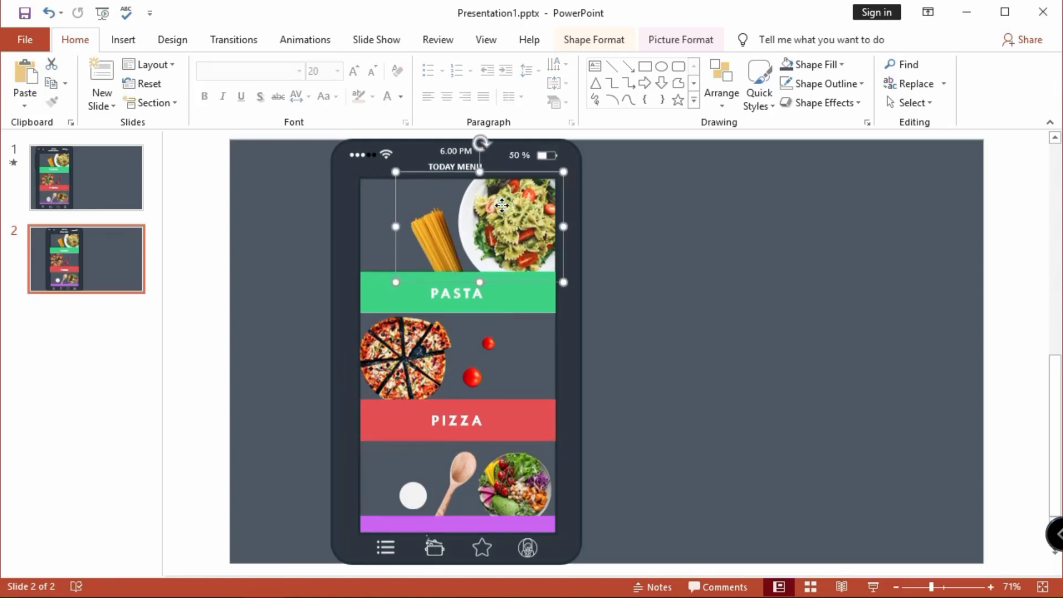
left_click(377, 287, "shift")
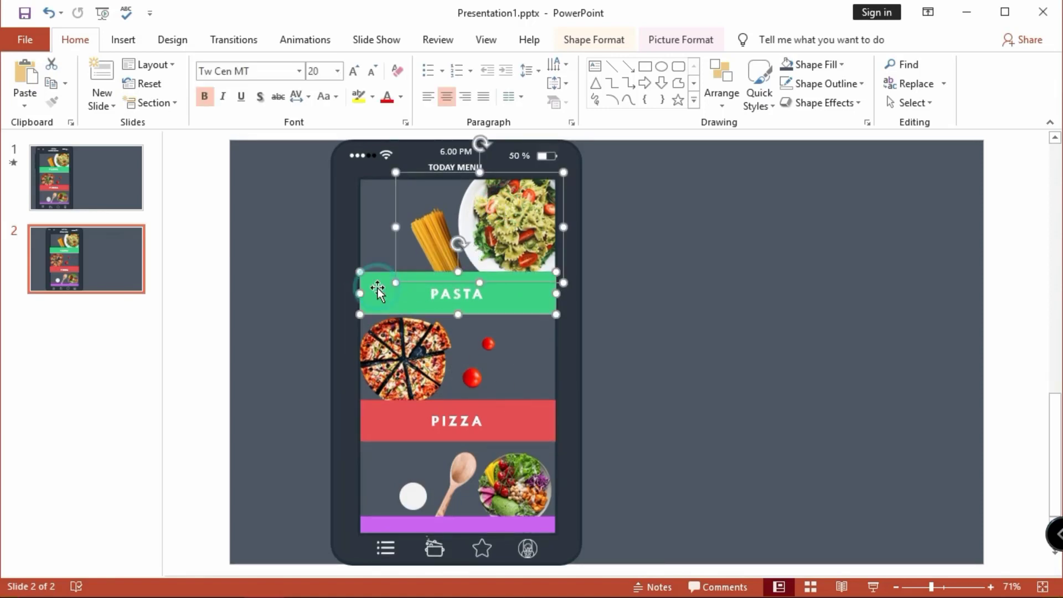
left_click(641, 313)
Draw a narrow vertical rounded rectangle as a side button overlapping the phone's left edge, beside the pasta picture
left_click(678, 66)
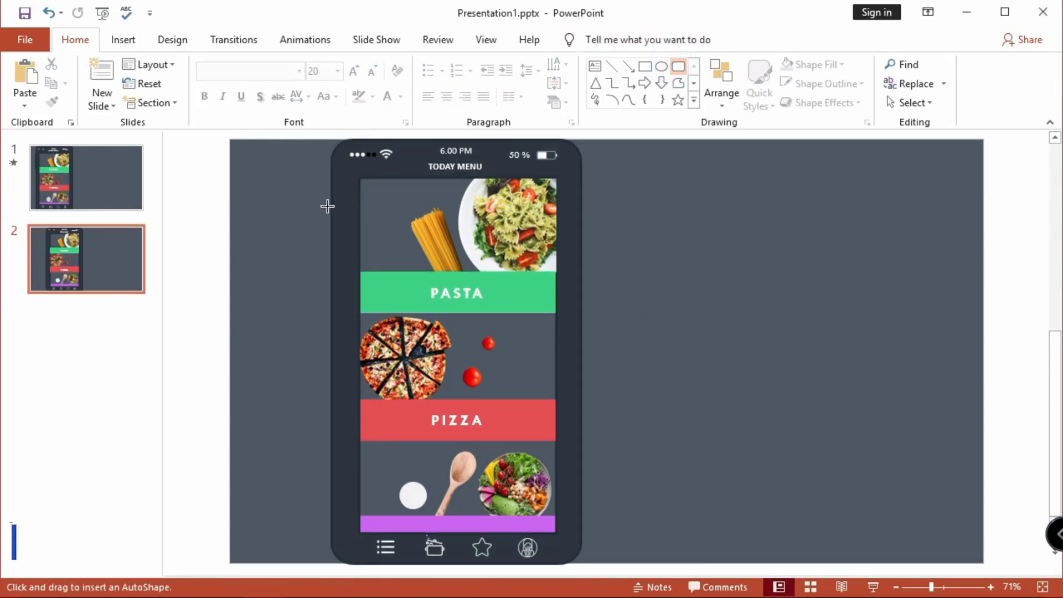
left_click_drag(318, 191, 332, 264)
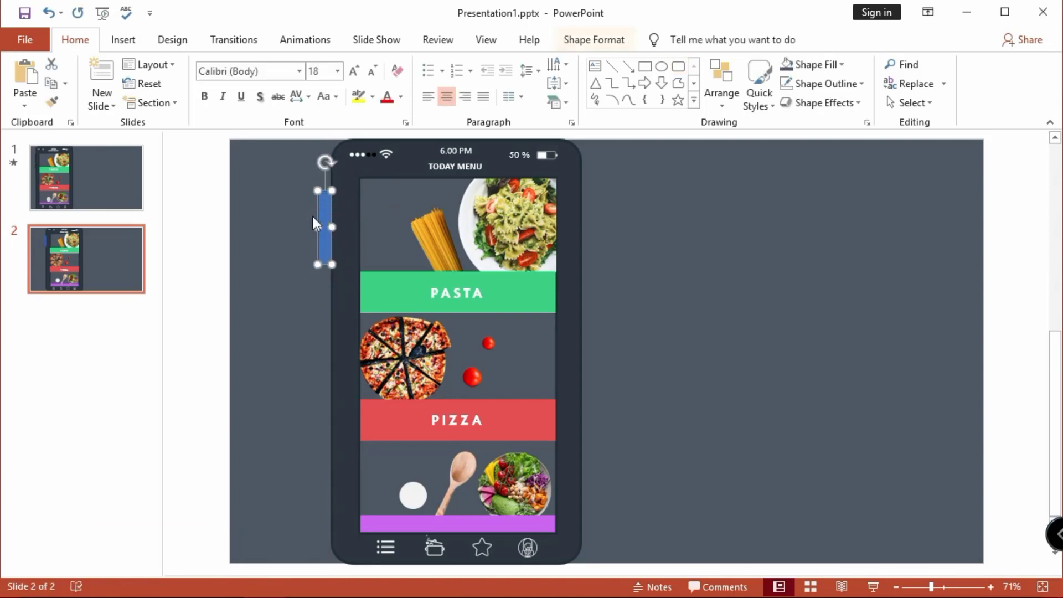
scroll(304, 207, "up", 3)
scroll(293, 225, "up", 2)
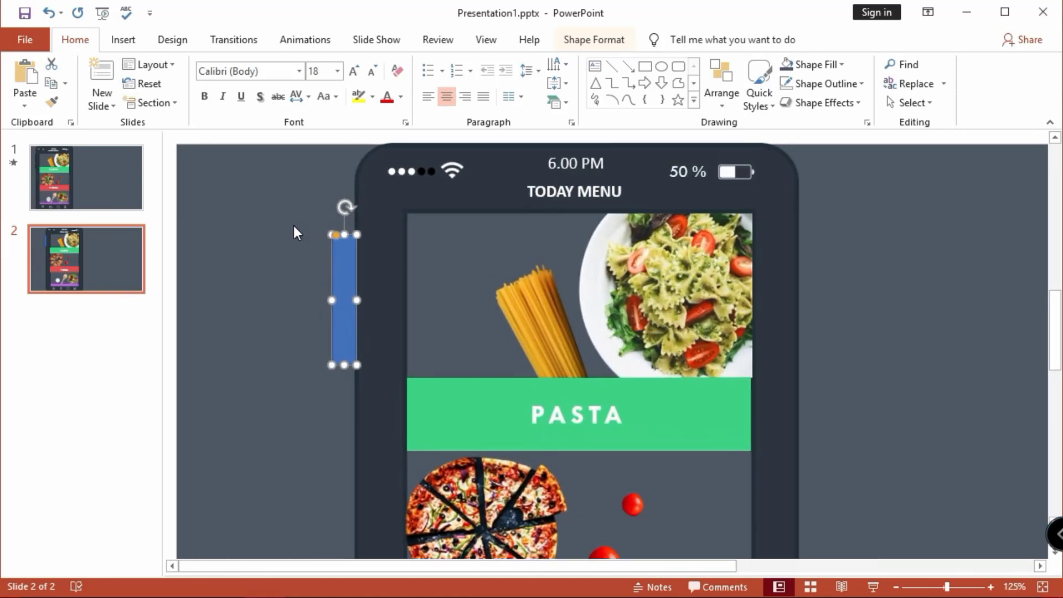
left_click_drag(341, 241, 341, 237)
left_click_drag(348, 279, 355, 277)
Remove the side button's outline and fill it with the recent dark navy color
right_click(354, 278)
left_click(444, 312)
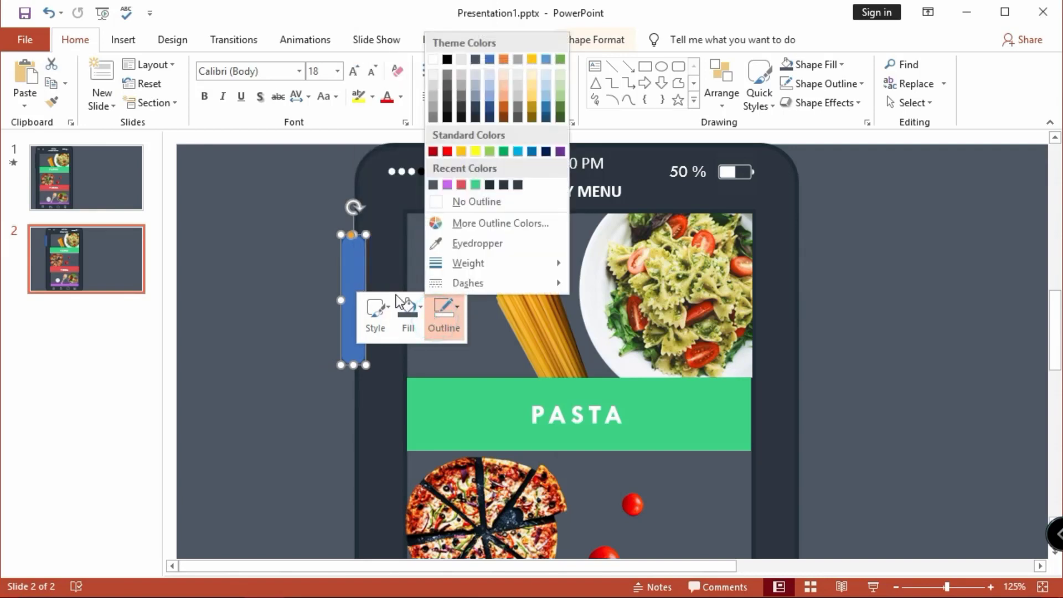
left_click(435, 201)
left_click(407, 308)
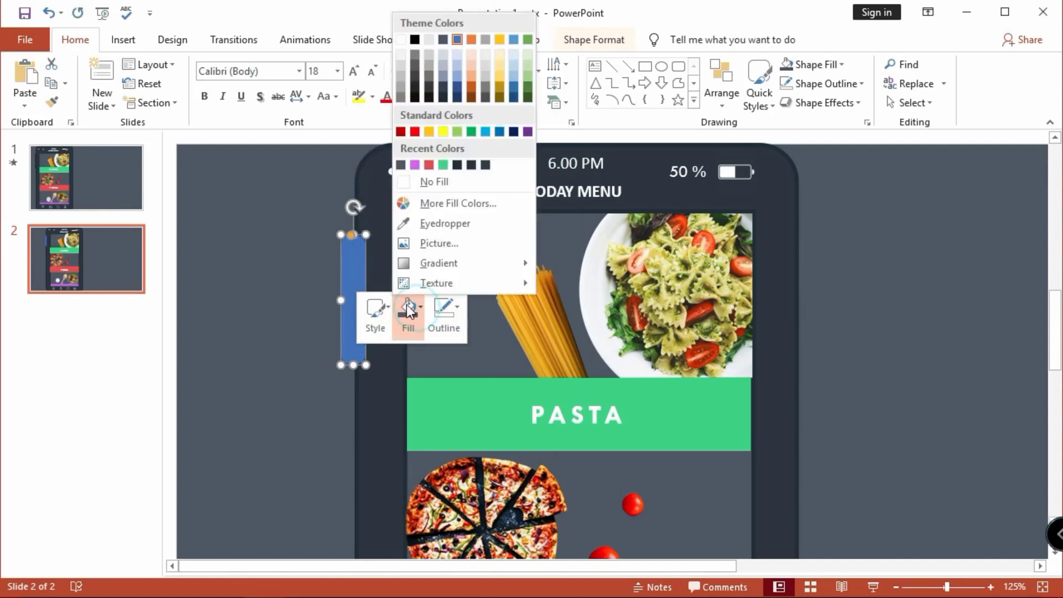
left_click(457, 165)
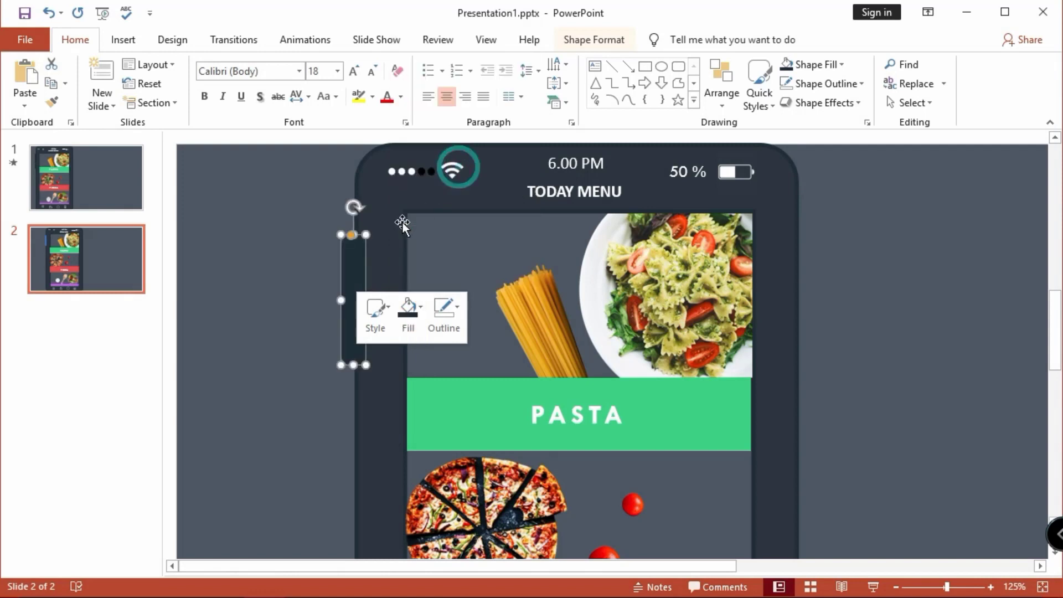
Send the side button behind the phone body and nudge it slightly to the right
right_click(352, 269)
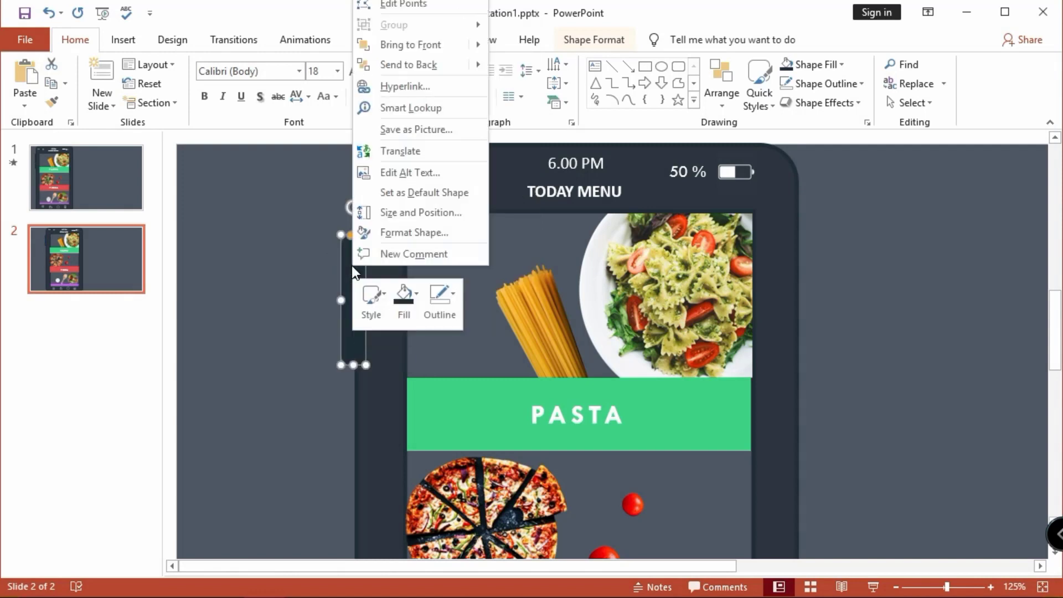
left_click(387, 65)
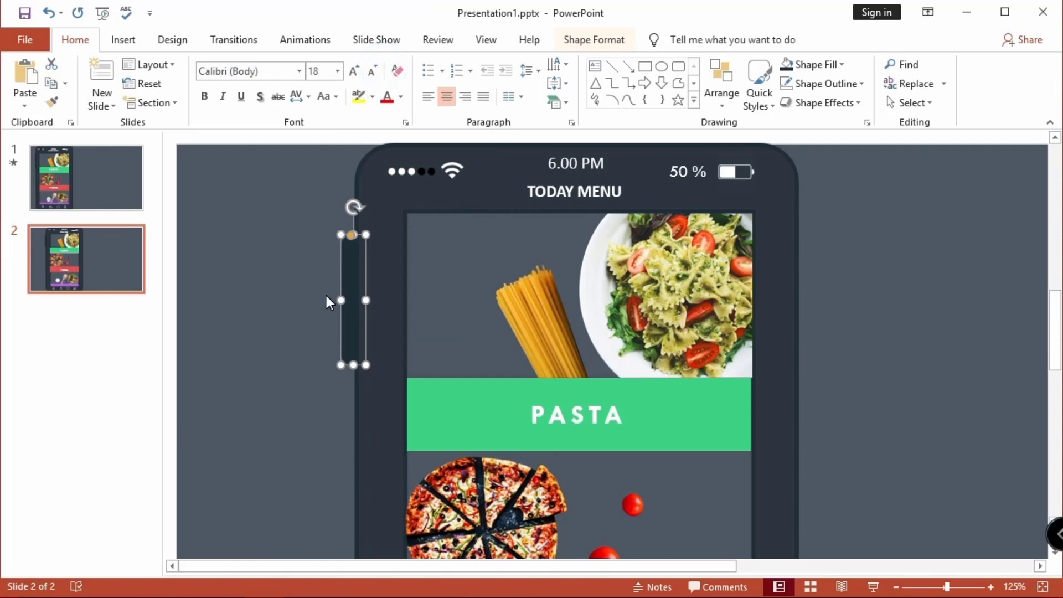
key("Right")
key("Right")
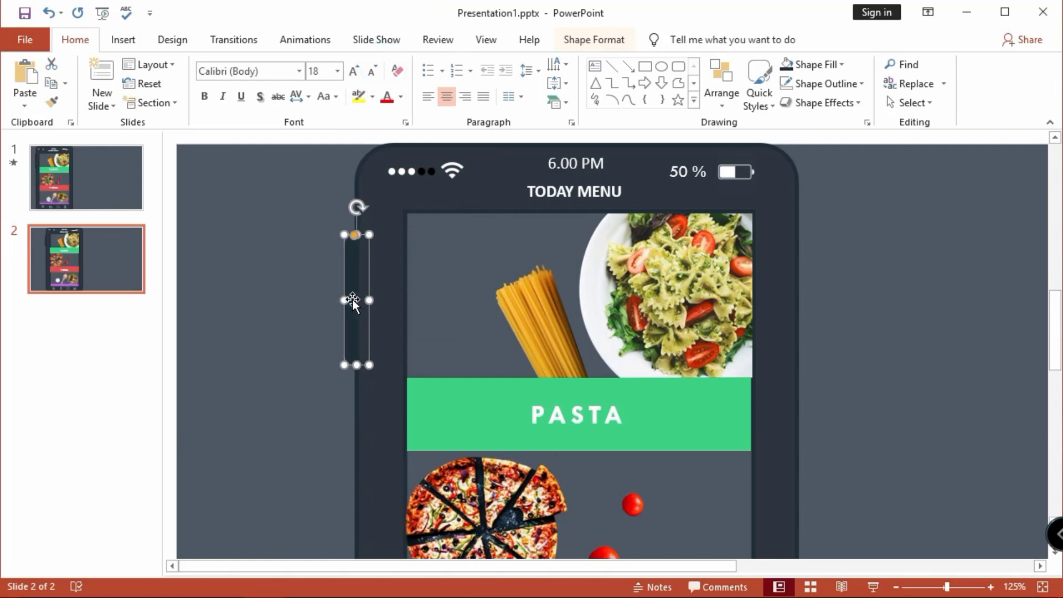
Add a shorter copy of the side button below the first one on the phone's left edge and send it to the back
left_click_drag(351, 309, 350, 448)
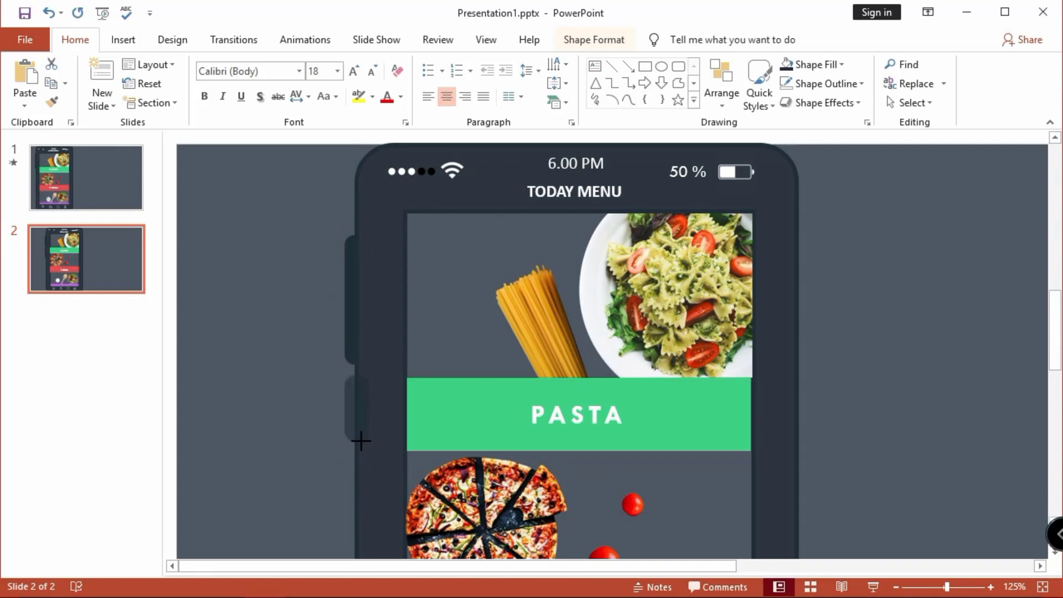
left_click(317, 450)
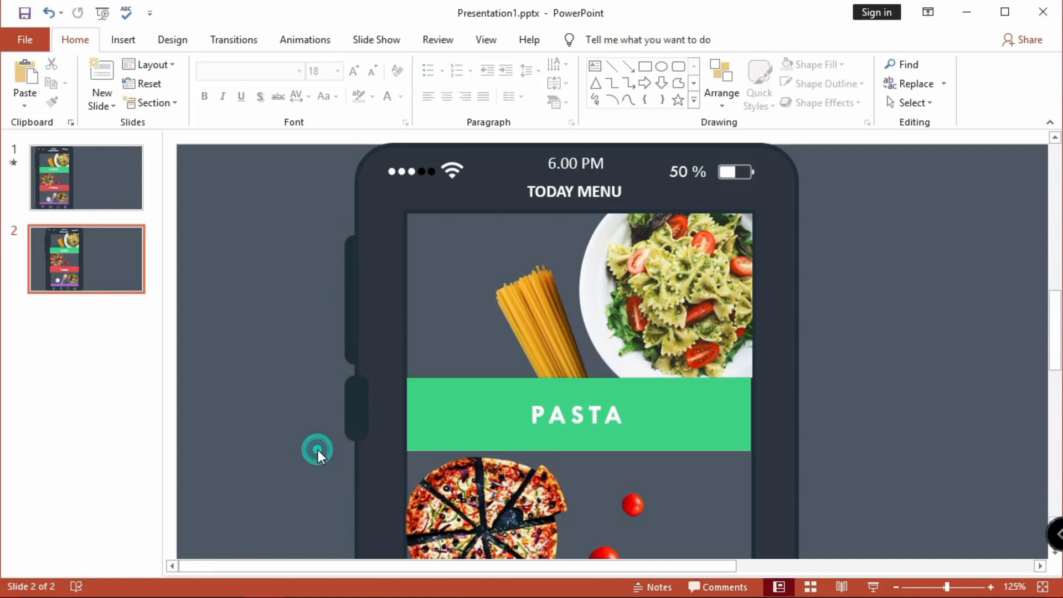
right_click(351, 409)
left_click(377, 206)
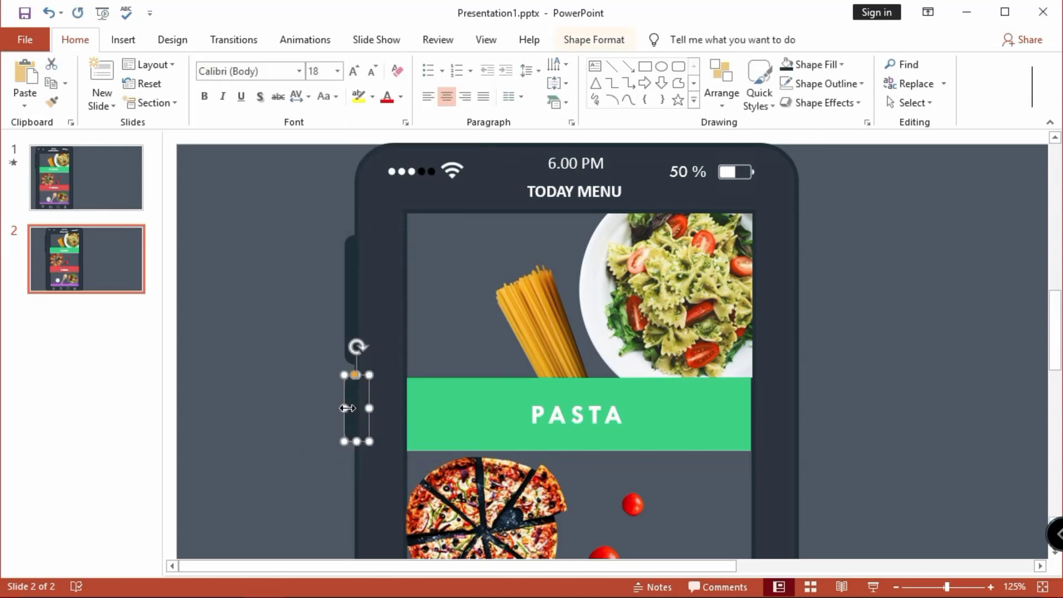
Copy the short side button to the phone's right edge beside the pasta plate and send it to the back
left_click_drag(350, 403, 791, 274)
right_click(791, 273)
left_click(842, 73)
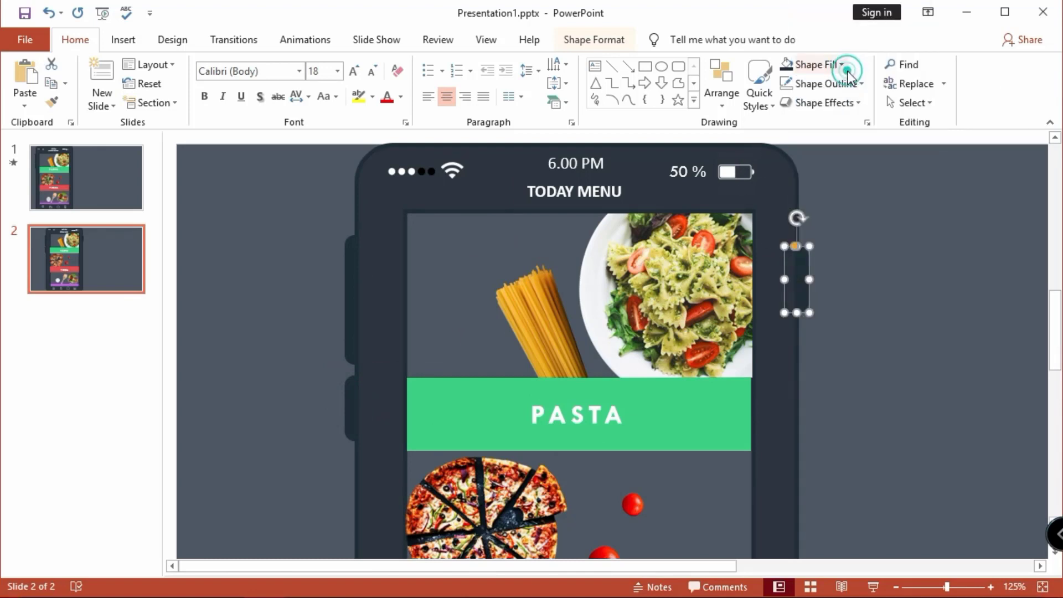
left_click(856, 354)
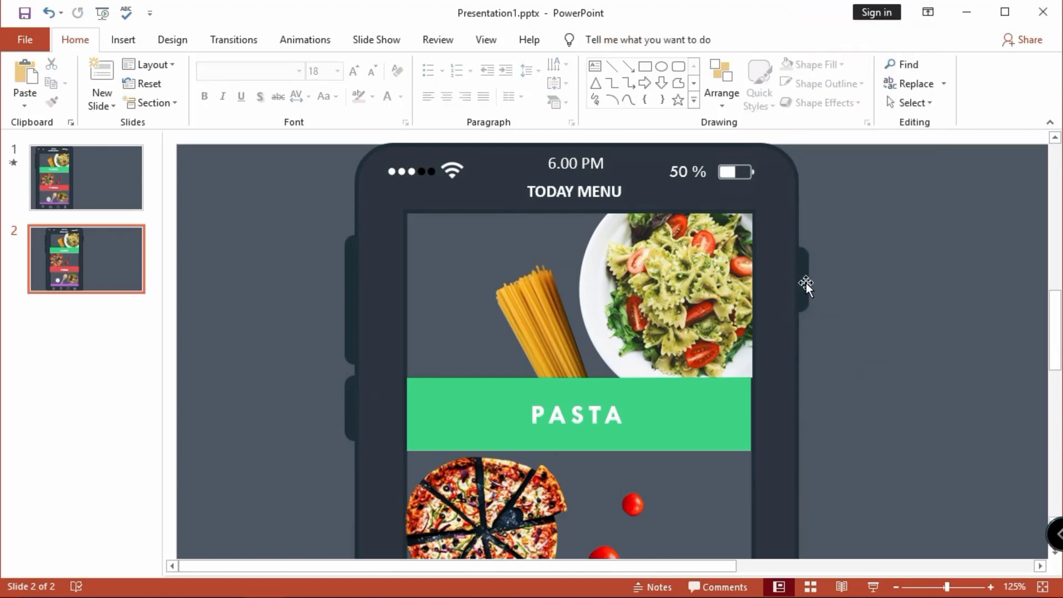
Paste the pizza list group onto the slide and send it to the back
scroll(839, 314, "down", 5)
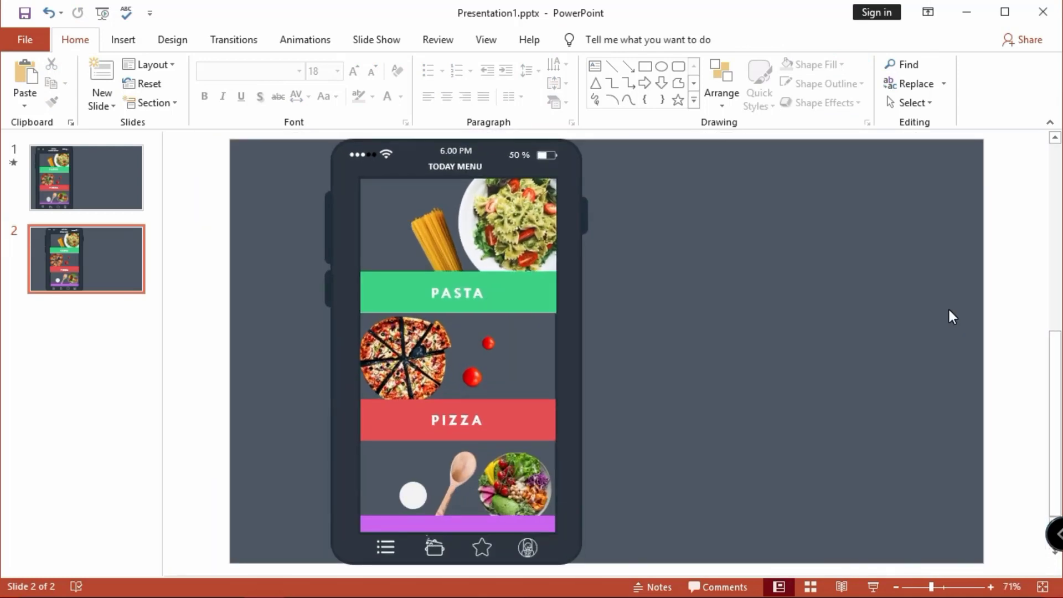
key("ctrl+v")
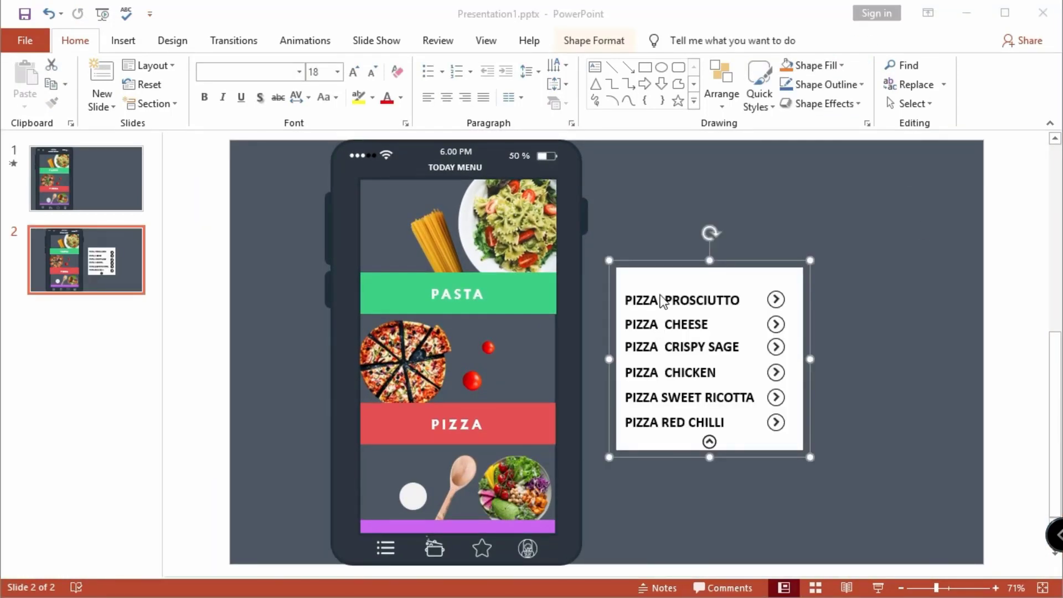
left_click(660, 278)
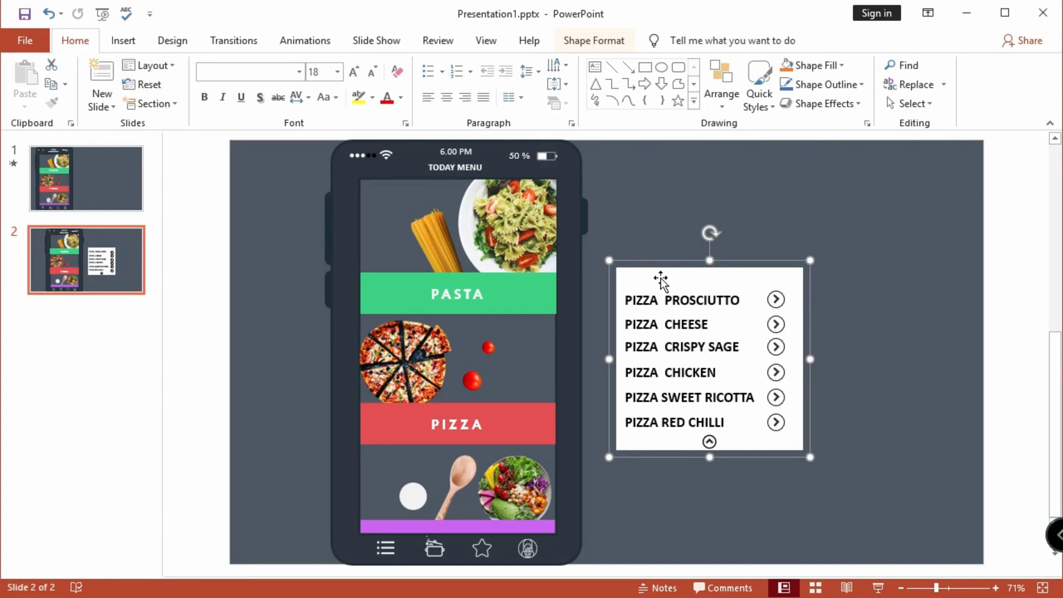
right_click(660, 278)
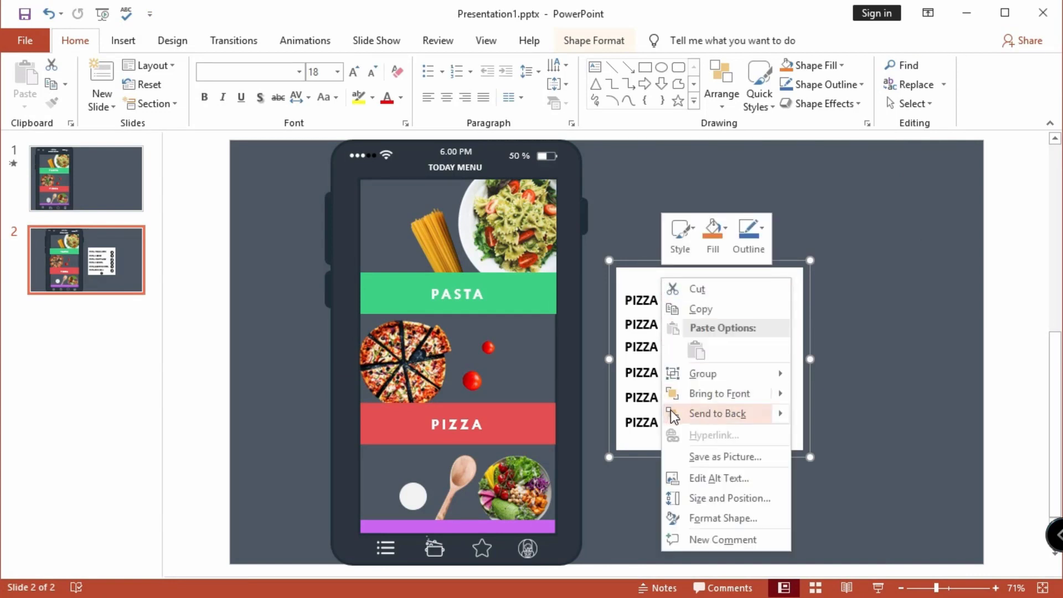
left_click(689, 414)
Move the pizza list group behind the phone, aligned with the screen width and spanning the PASTA and PIZZA bars
left_click_drag(685, 282, 428, 276)
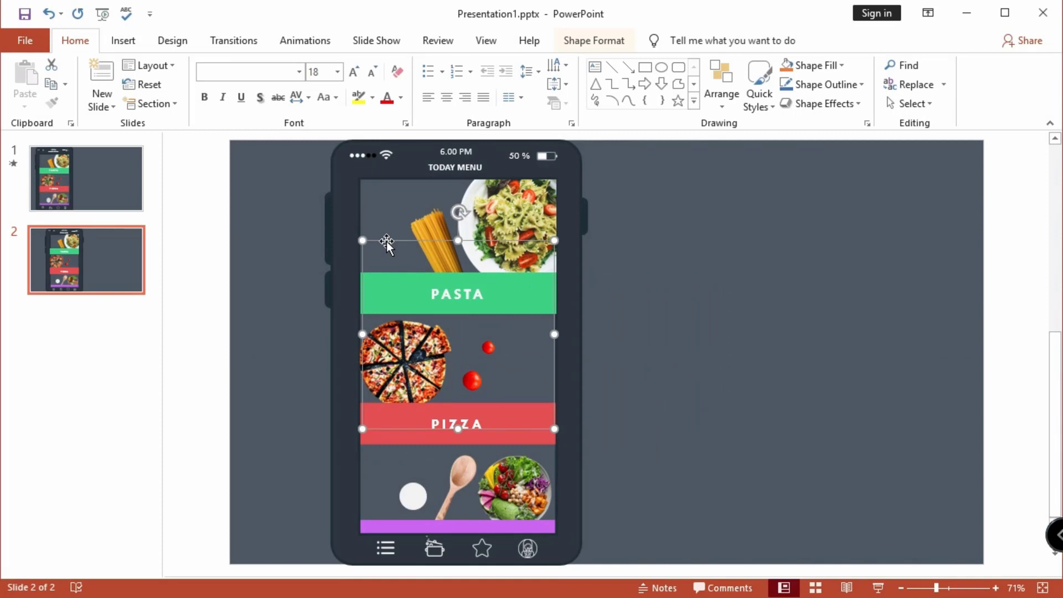
key("Up")
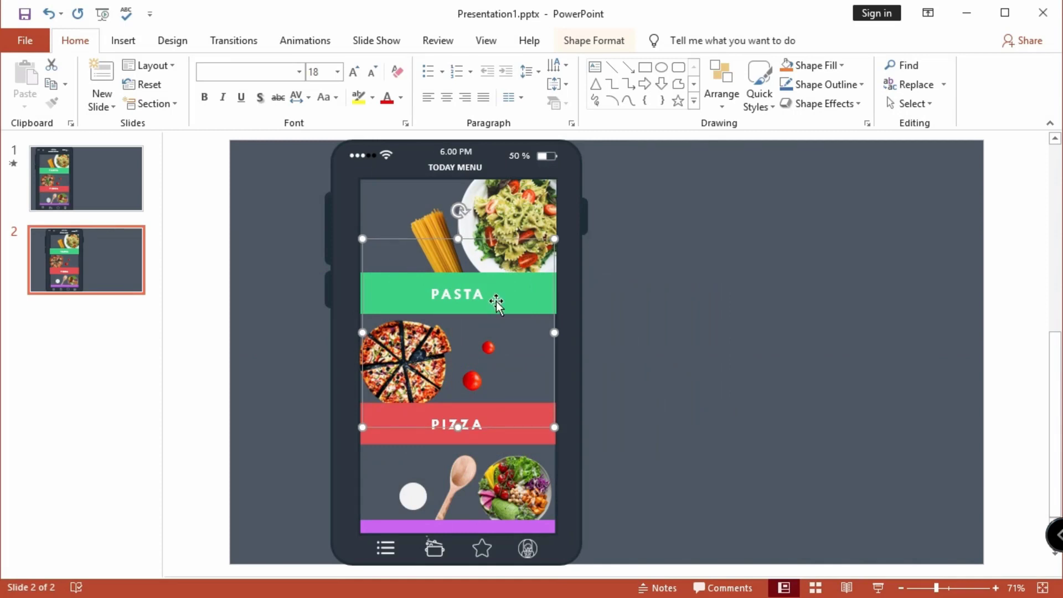
left_click(641, 329)
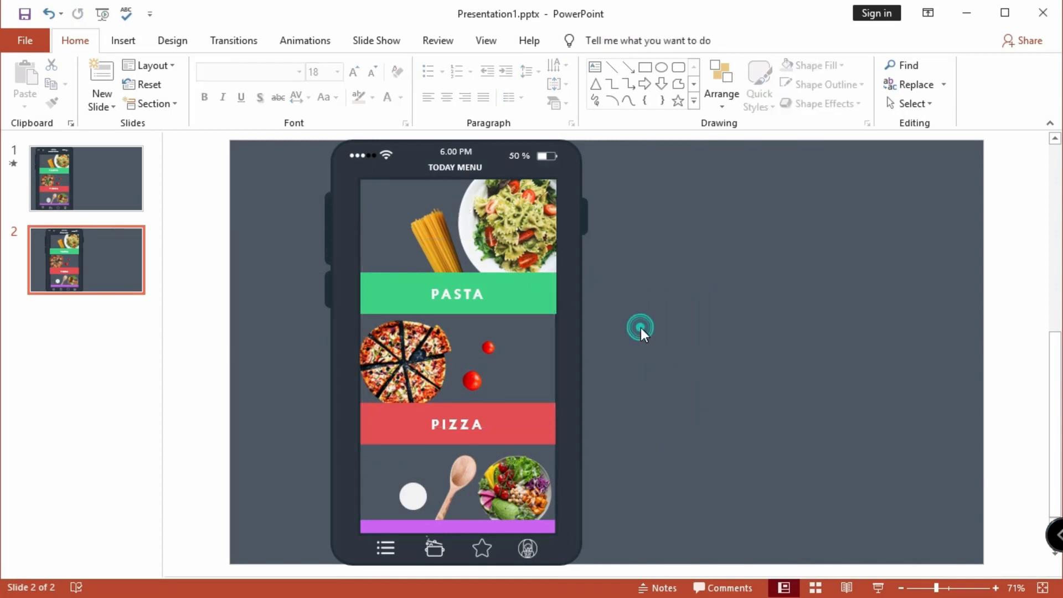
Shift the white circle slightly and add an Up motion path to it, ending at the lower-left corner of the PIZZA bar
left_click(410, 497)
left_click_drag(411, 496, 416, 502)
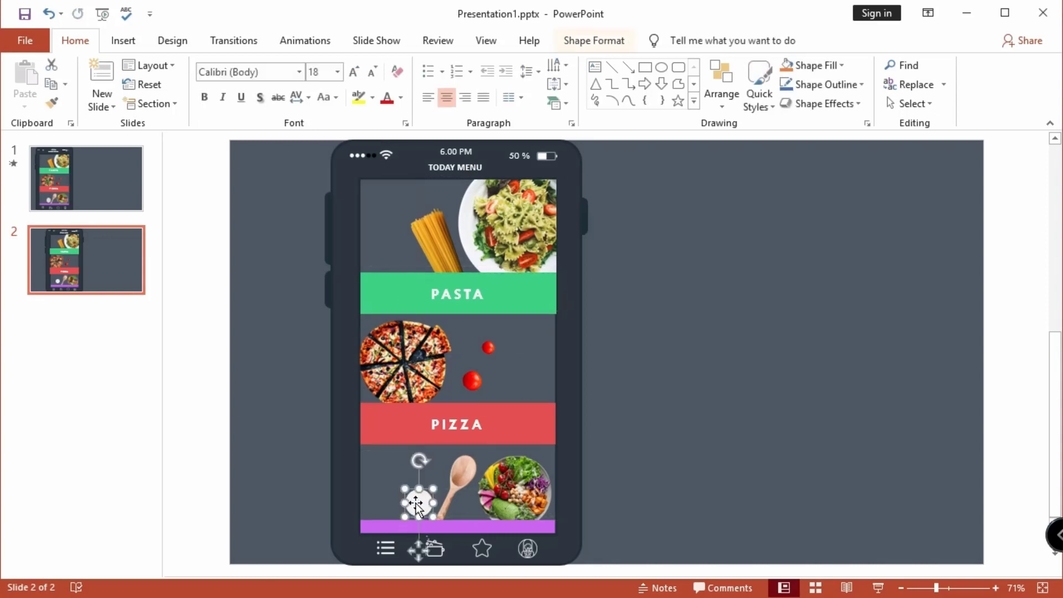
left_click(326, 41)
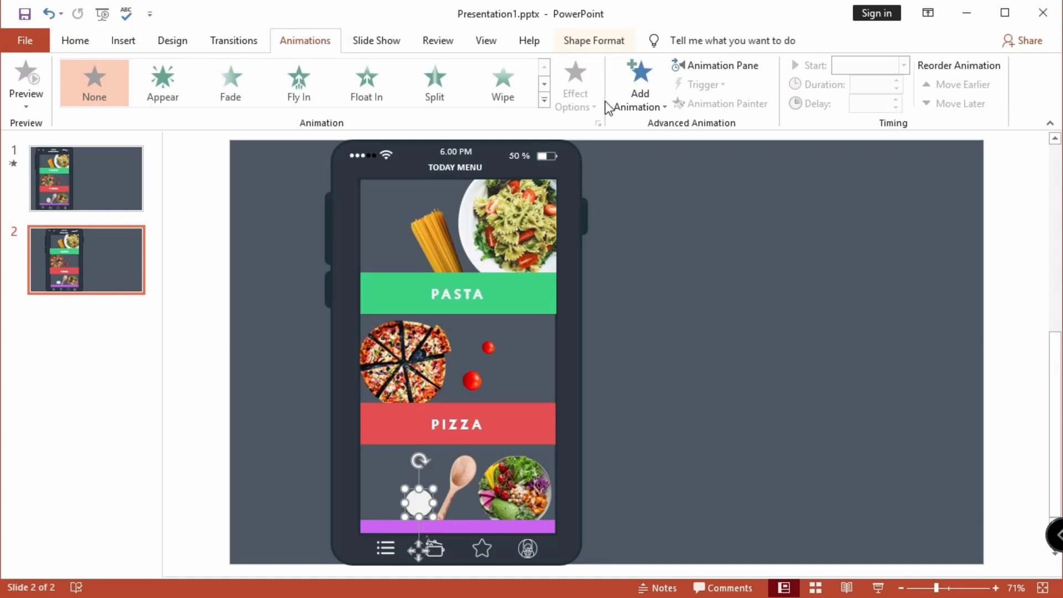
left_click(631, 108)
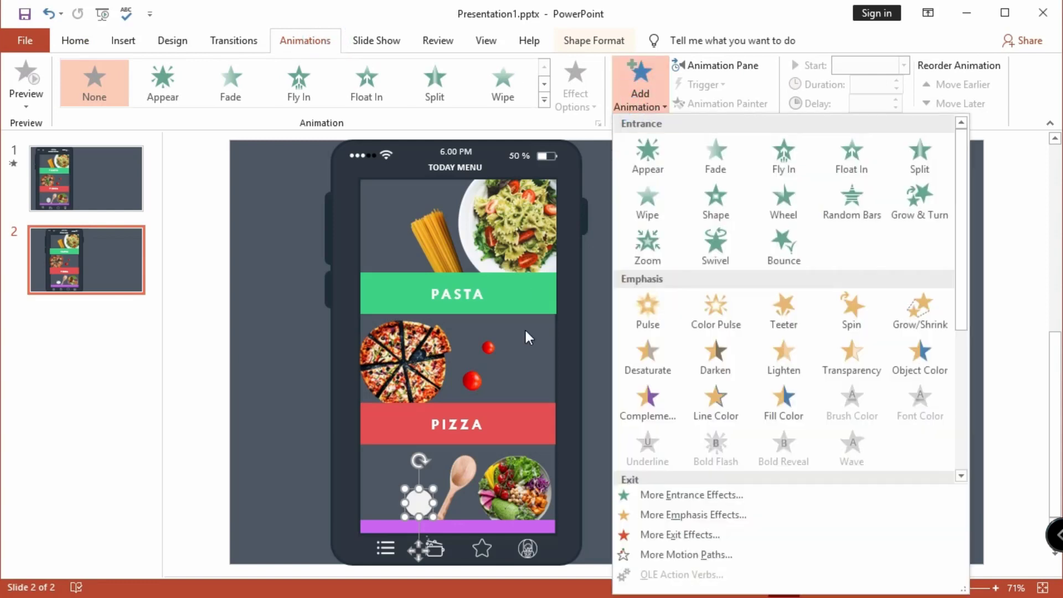
left_click(624, 556)
left_click_drag(502, 125, 789, 143)
left_click_drag(931, 267, 931, 331)
left_click(869, 408)
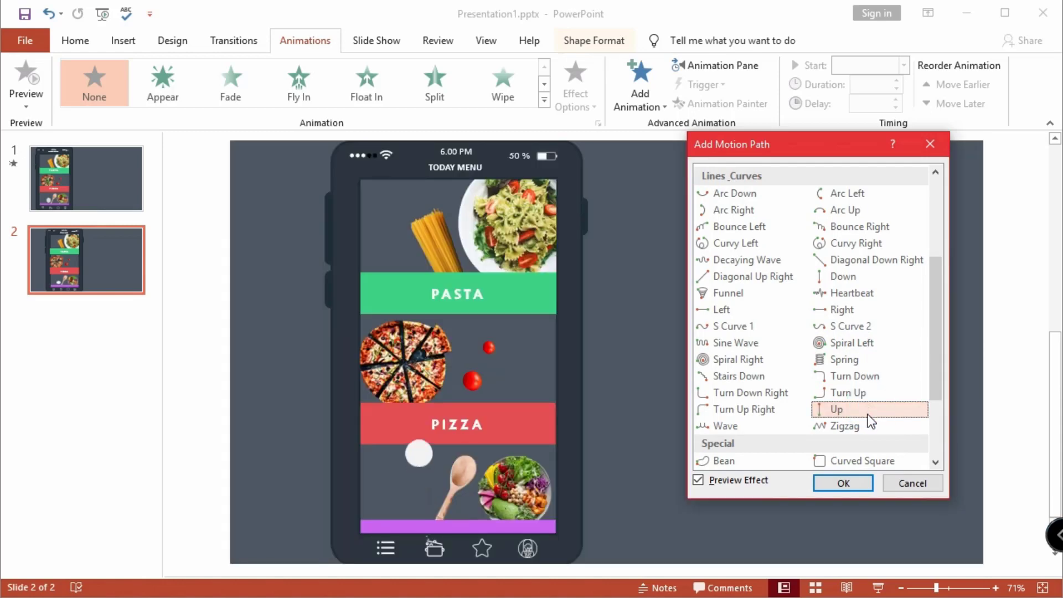
left_click(852, 482)
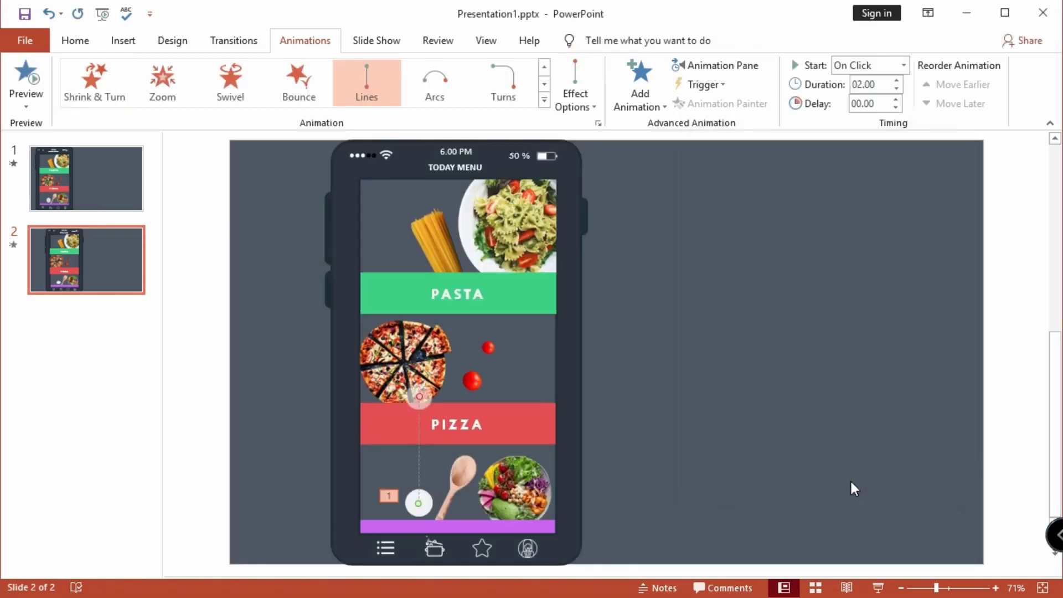
left_click_drag(419, 396, 379, 441)
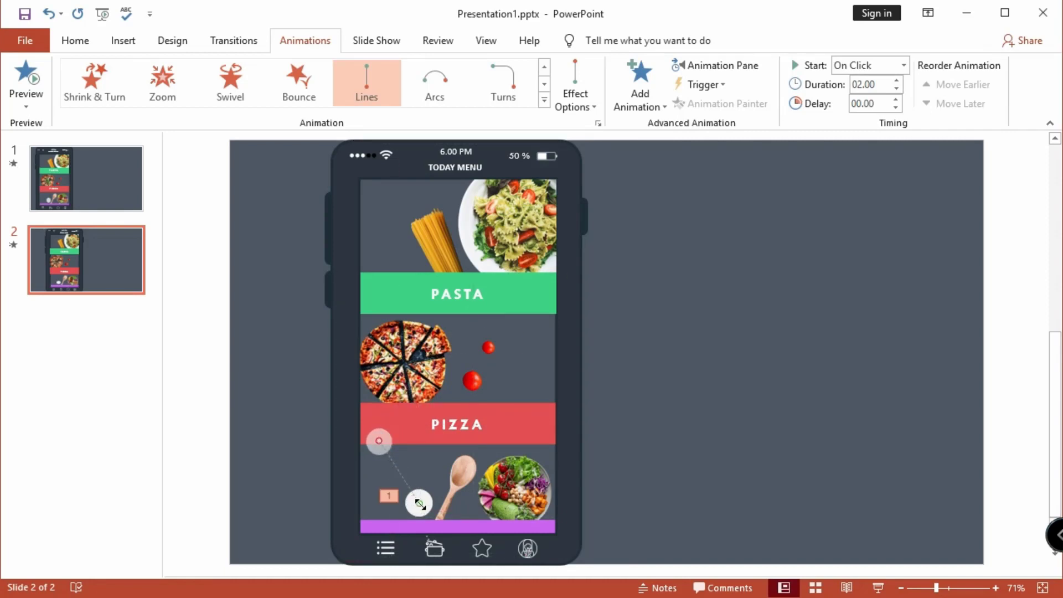
Show the animation list and set the circle's motion path to start With Previous with a 1.25-second duration
left_click(748, 76)
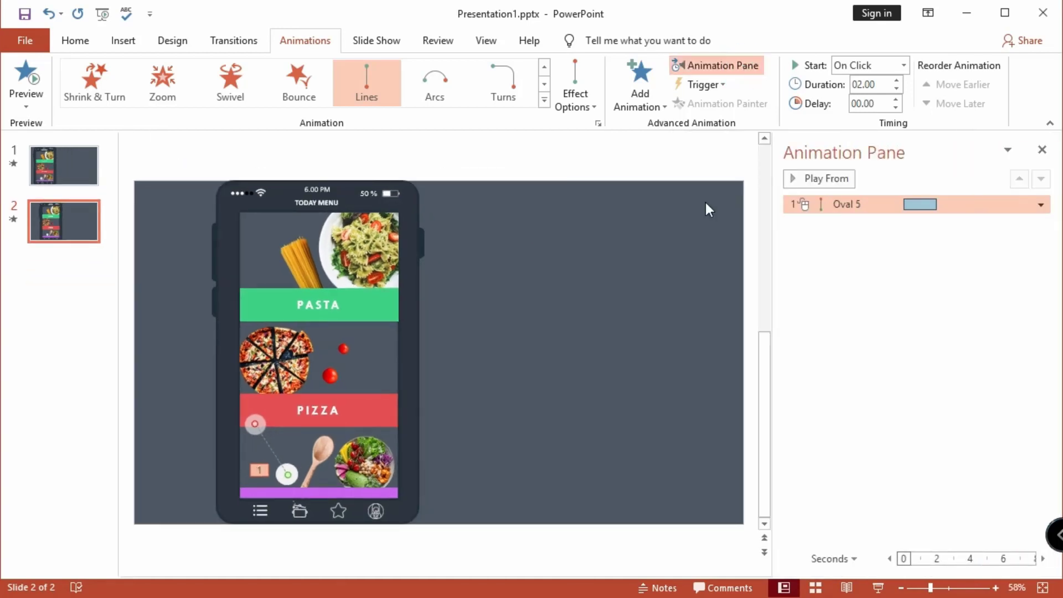
left_click(904, 65)
left_click(863, 101)
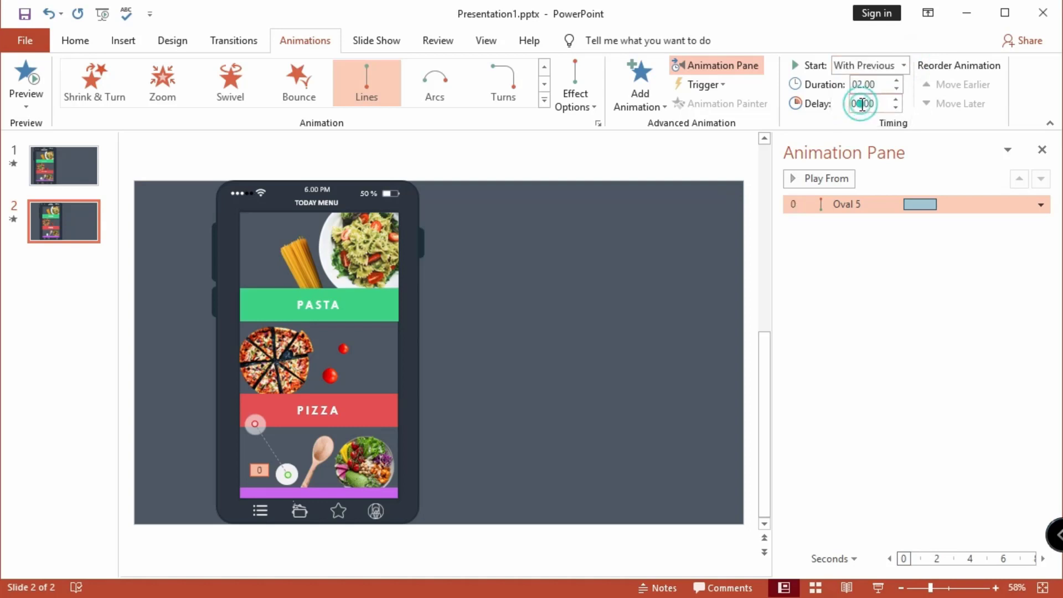
left_click(896, 88)
left_click(895, 89)
left_click(896, 89)
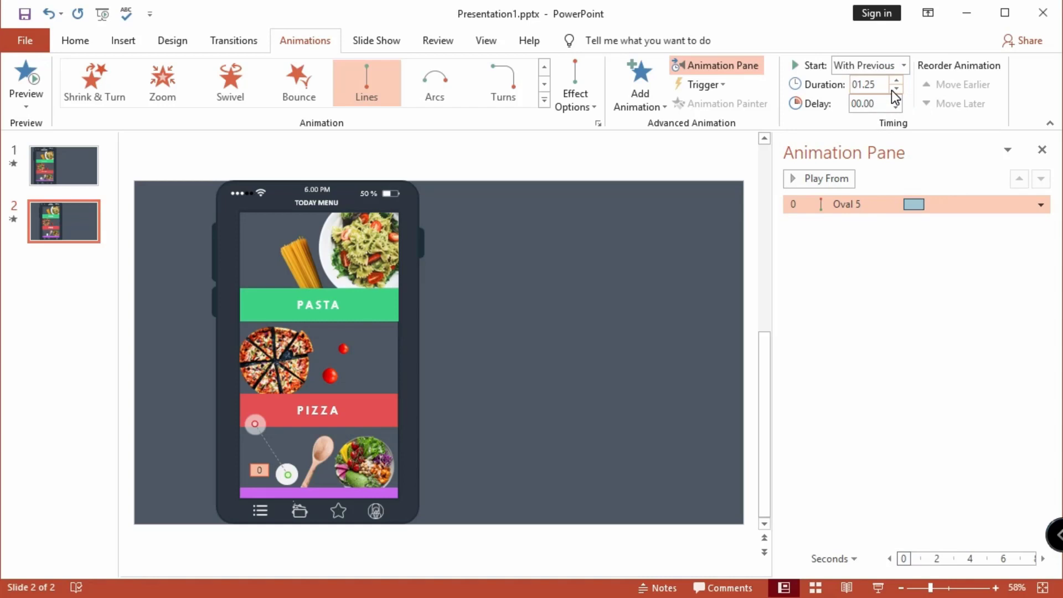
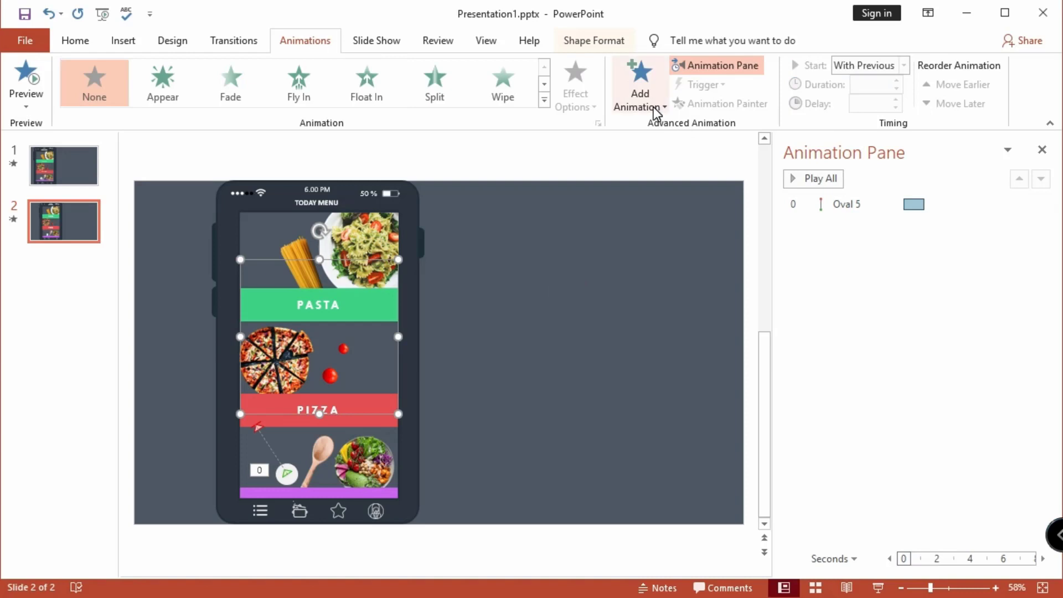
Add a Down motion path to the pizza list group
left_click(648, 105)
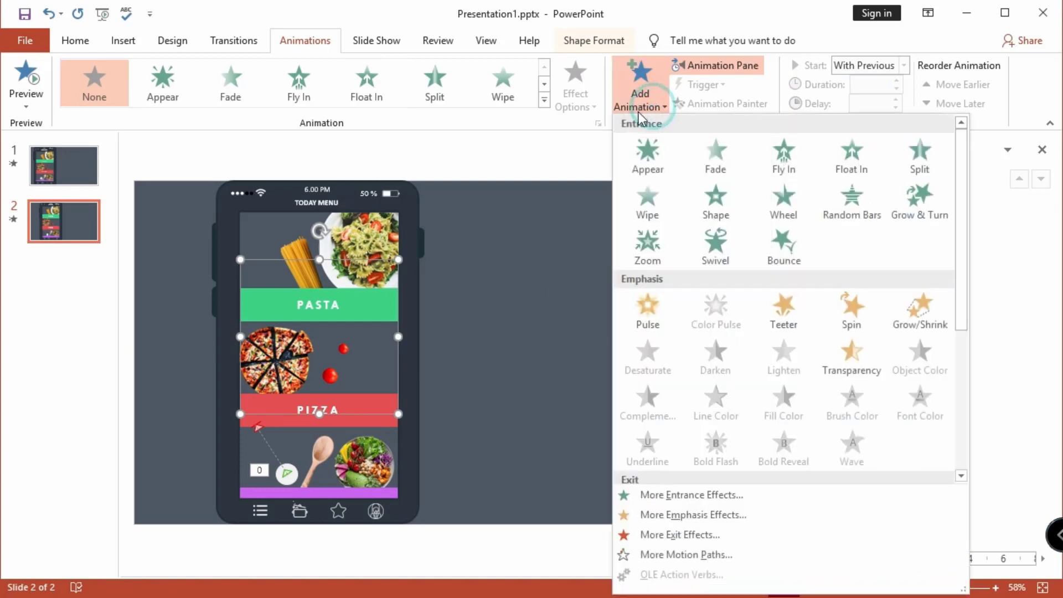
left_click(652, 555)
left_click_drag(511, 132, 604, 134)
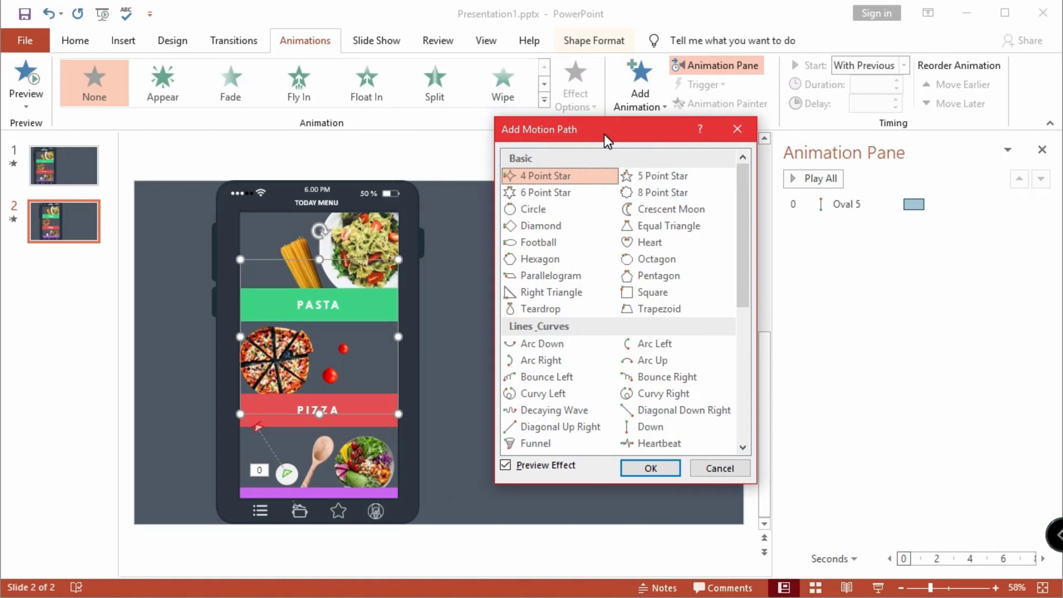
left_click(670, 431)
left_click(650, 468)
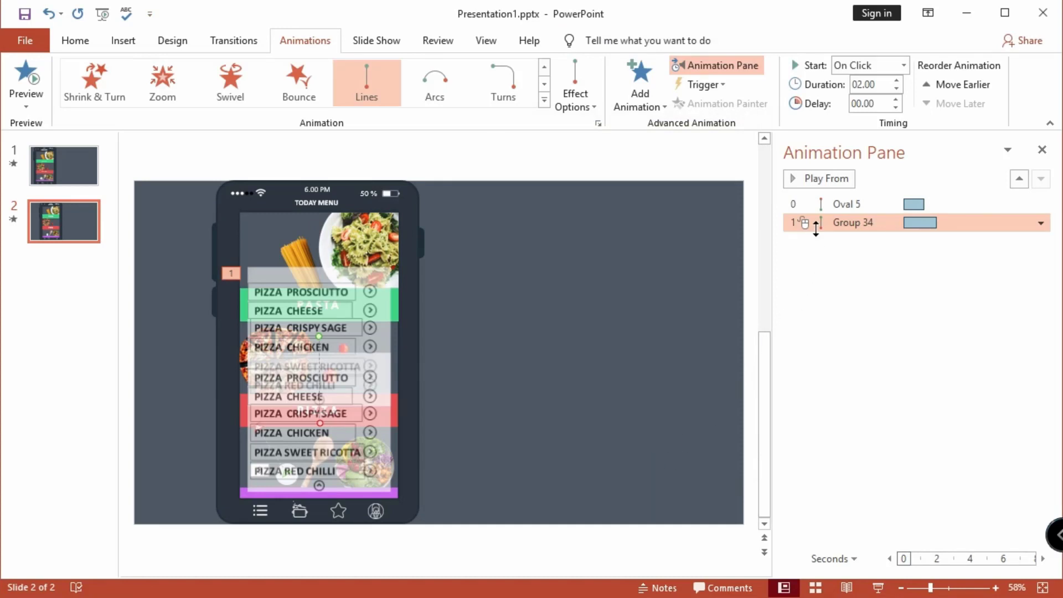
Set the pizza list's path to start With Previous, lasting 1.25 seconds with a 1.00-second delay, and move its end point up slightly
left_click(903, 65)
left_click(844, 101)
left_click(896, 91)
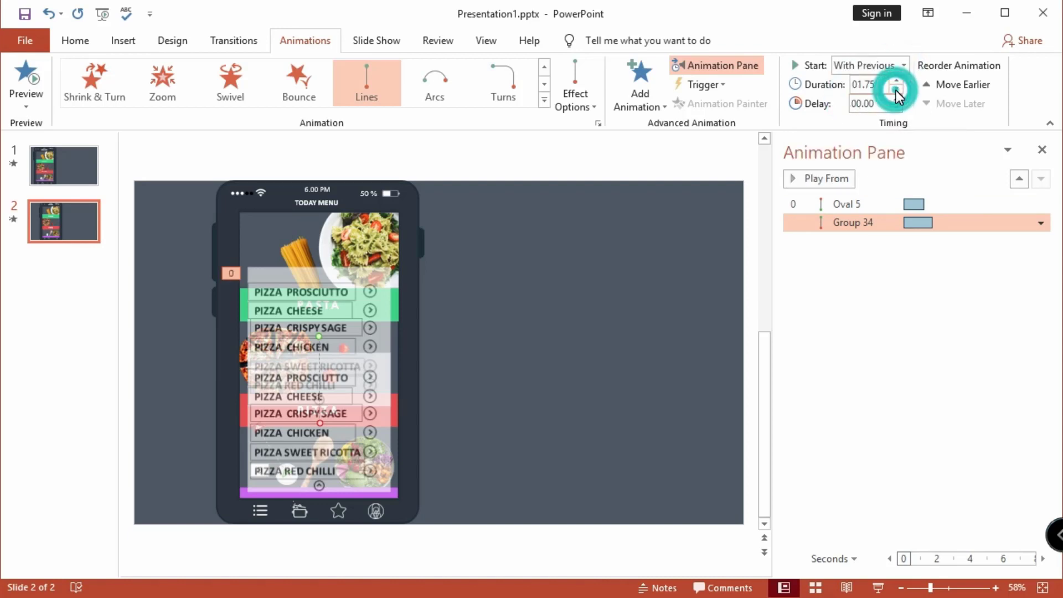
left_click(896, 90)
left_click(895, 90)
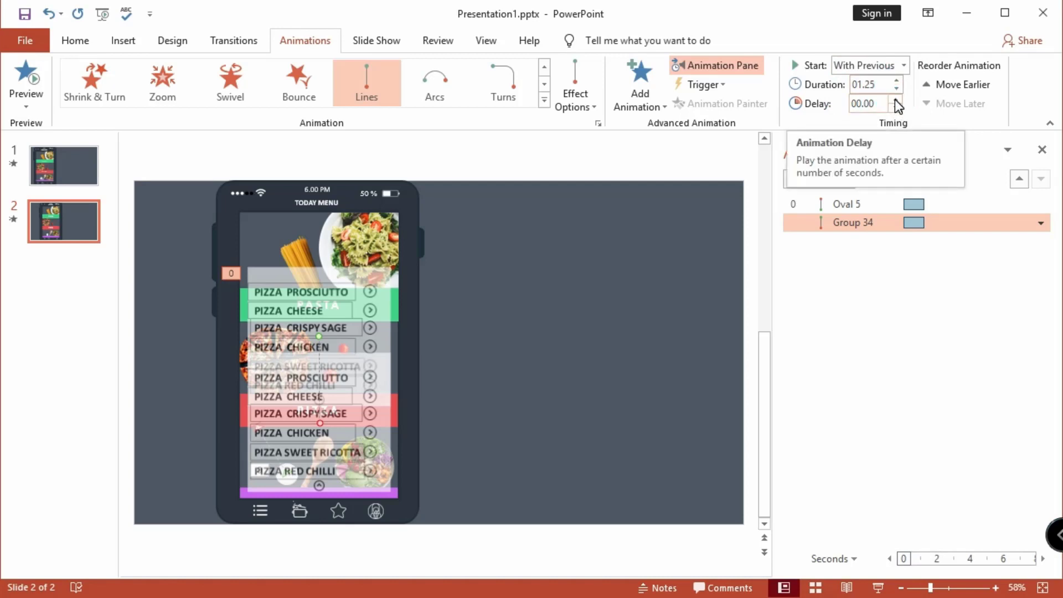
left_click(895, 99)
left_click(895, 99)
left_click(894, 99)
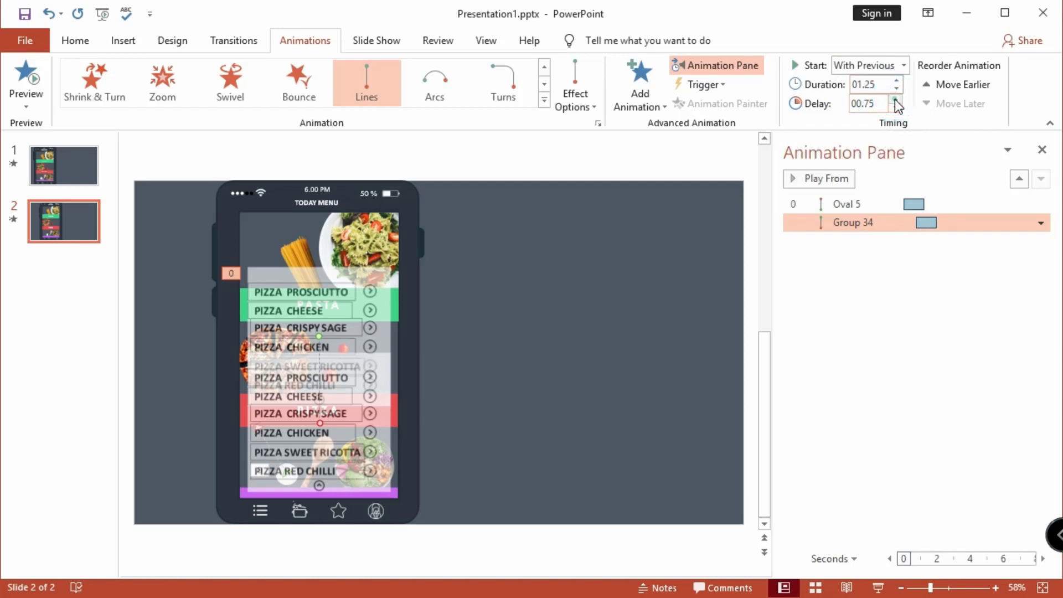
left_click(895, 98)
left_click_drag(319, 424, 319, 402)
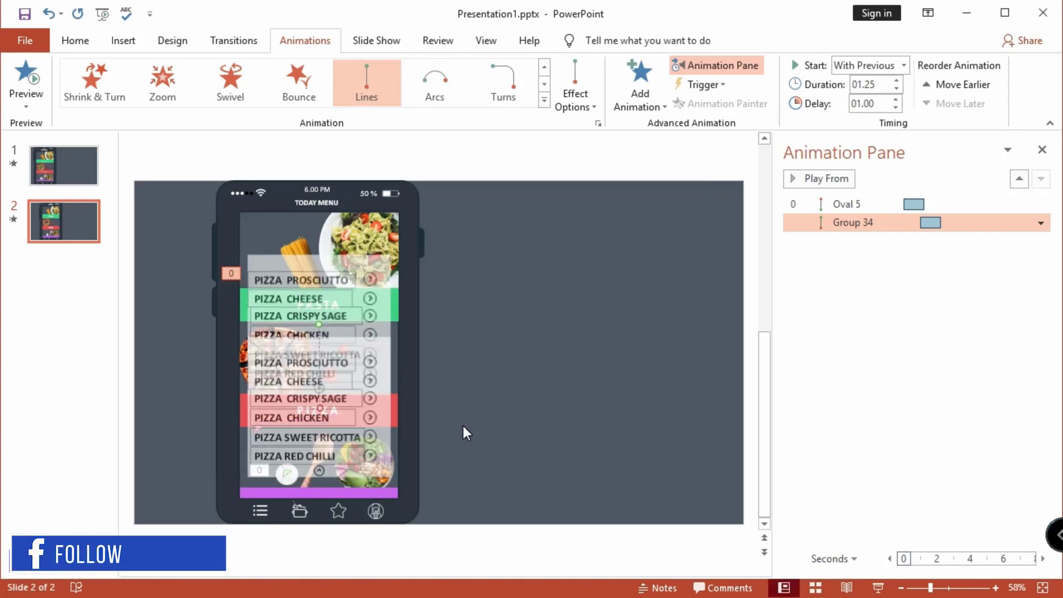
left_click(463, 426)
Add a second motion path, Down, to the white circle
left_click(288, 475)
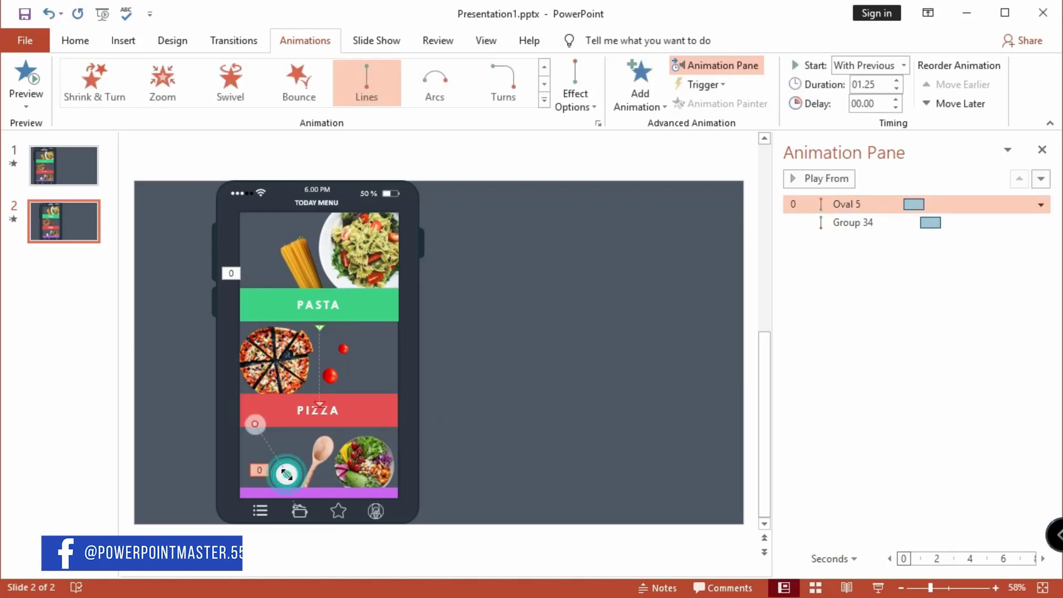
left_click(623, 108)
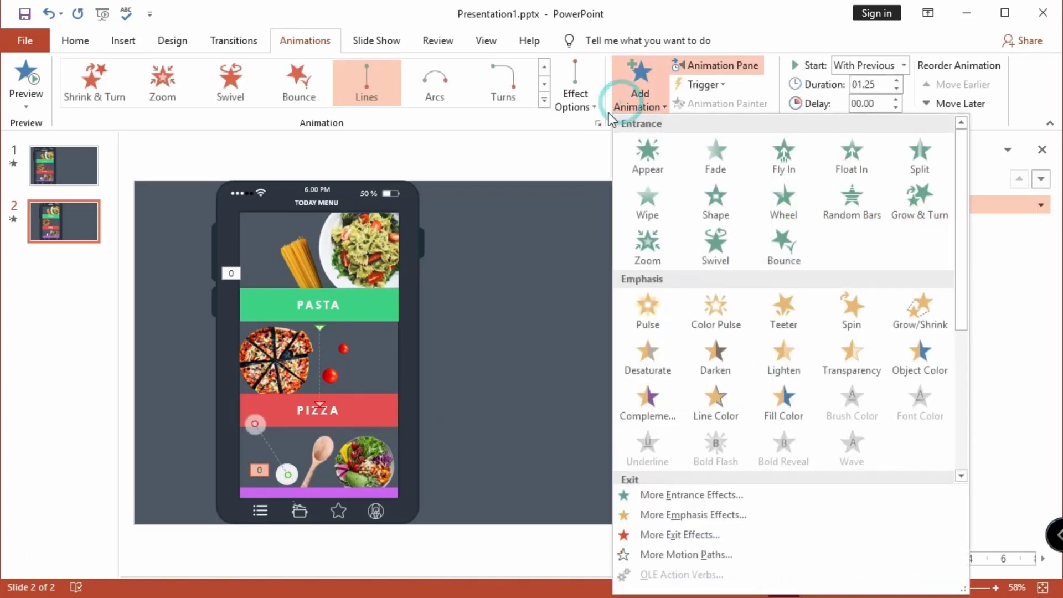
left_click(672, 554)
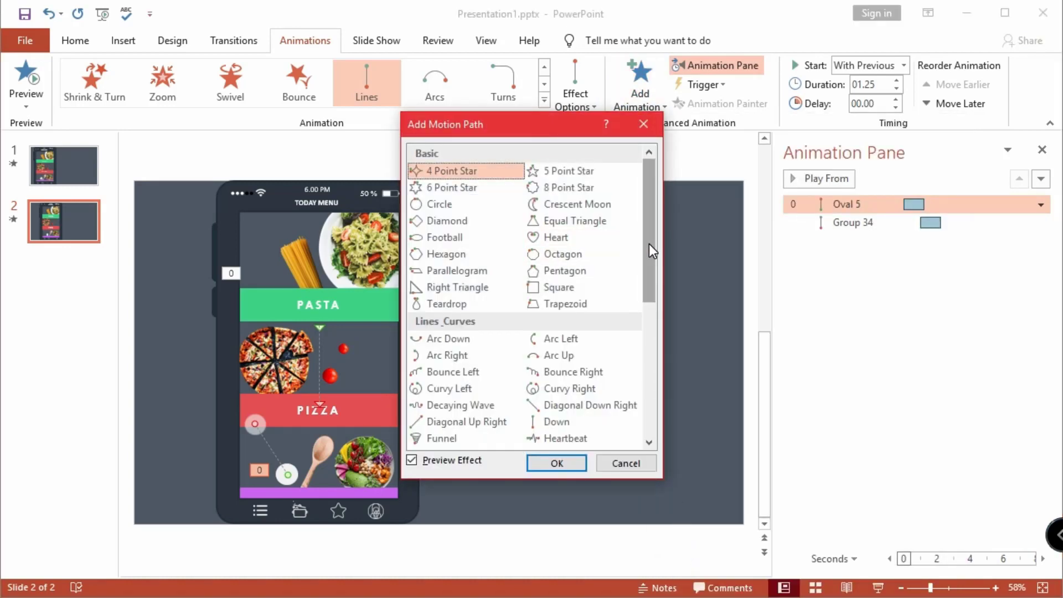
left_click_drag(648, 243, 649, 272)
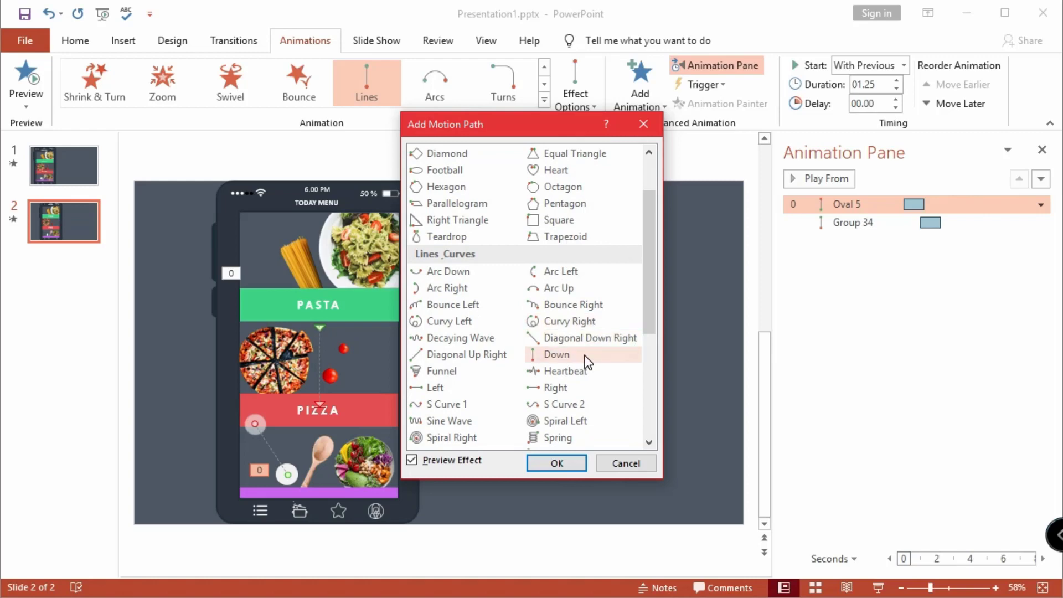
left_click(584, 354)
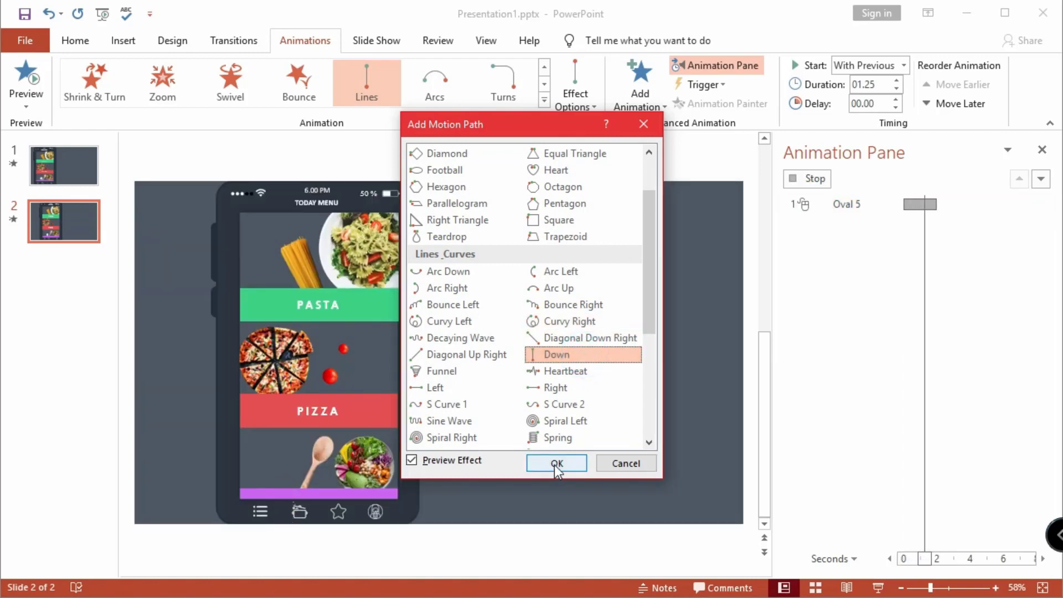
left_click(556, 464)
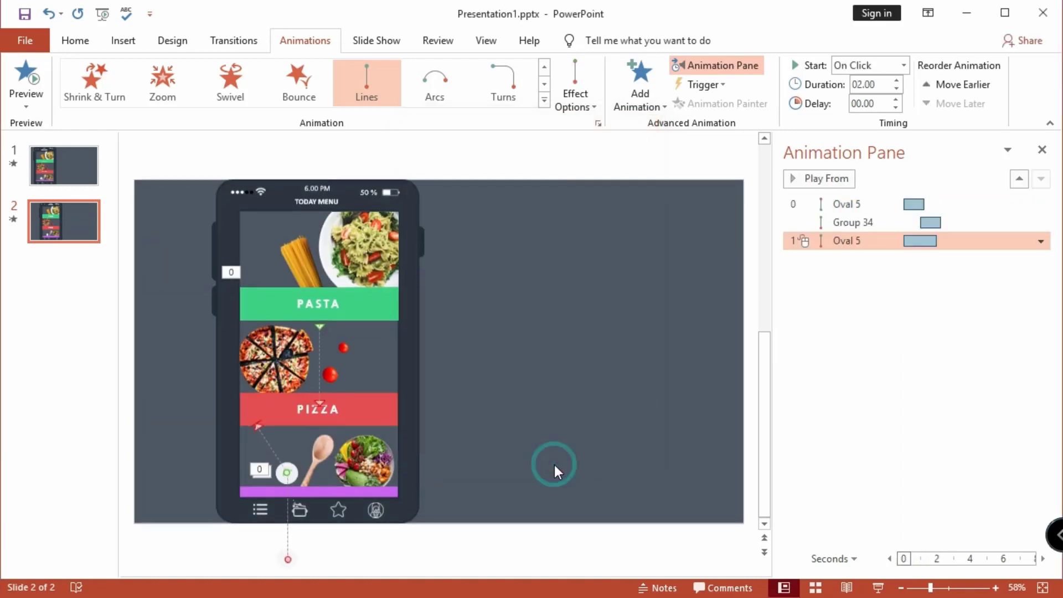
Set the circle's Down motion path to start With Previous
left_click(901, 66)
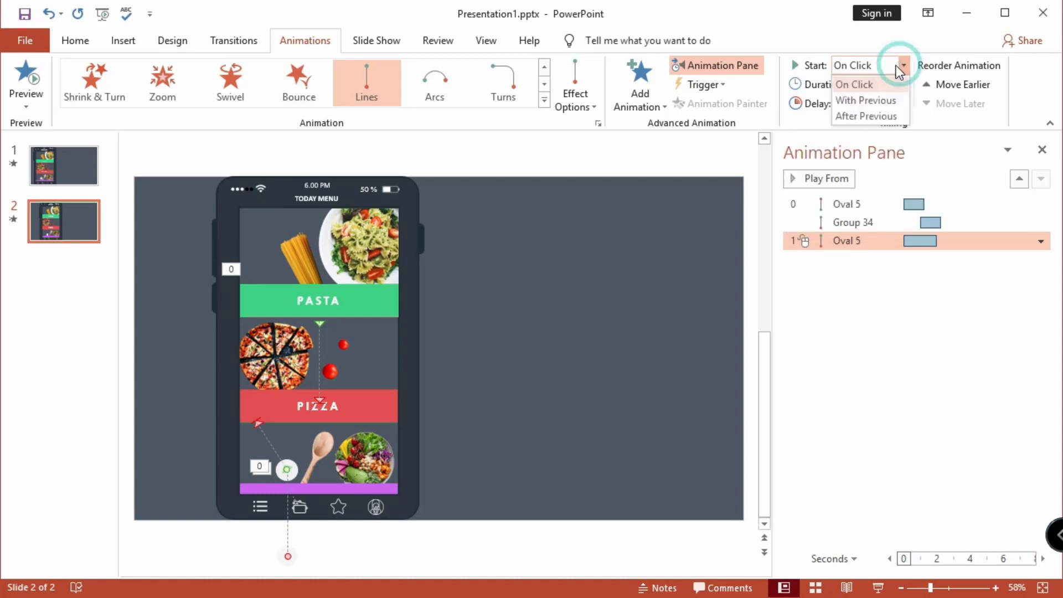
left_click(875, 98)
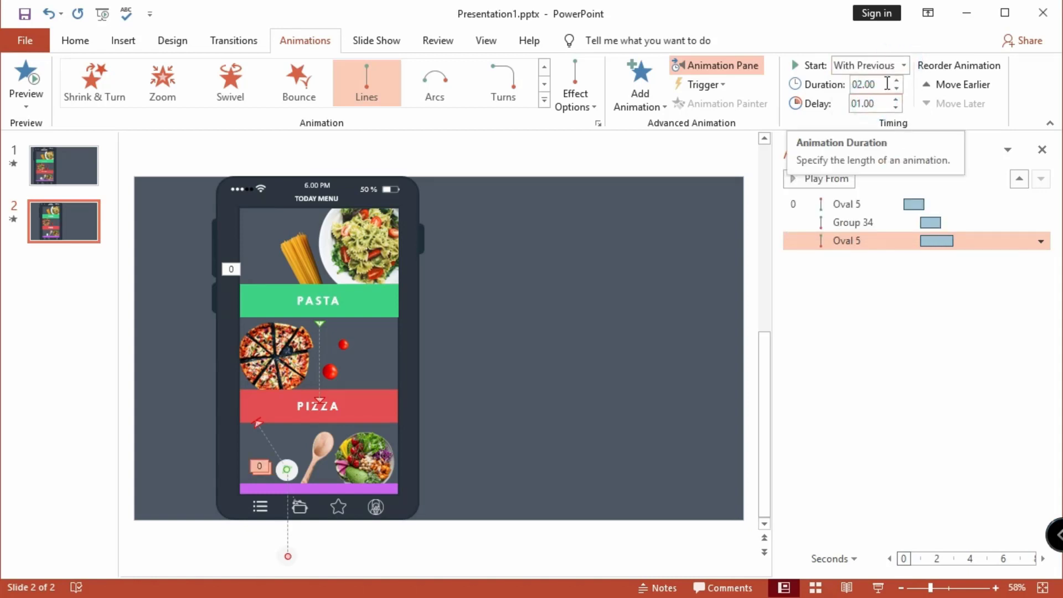